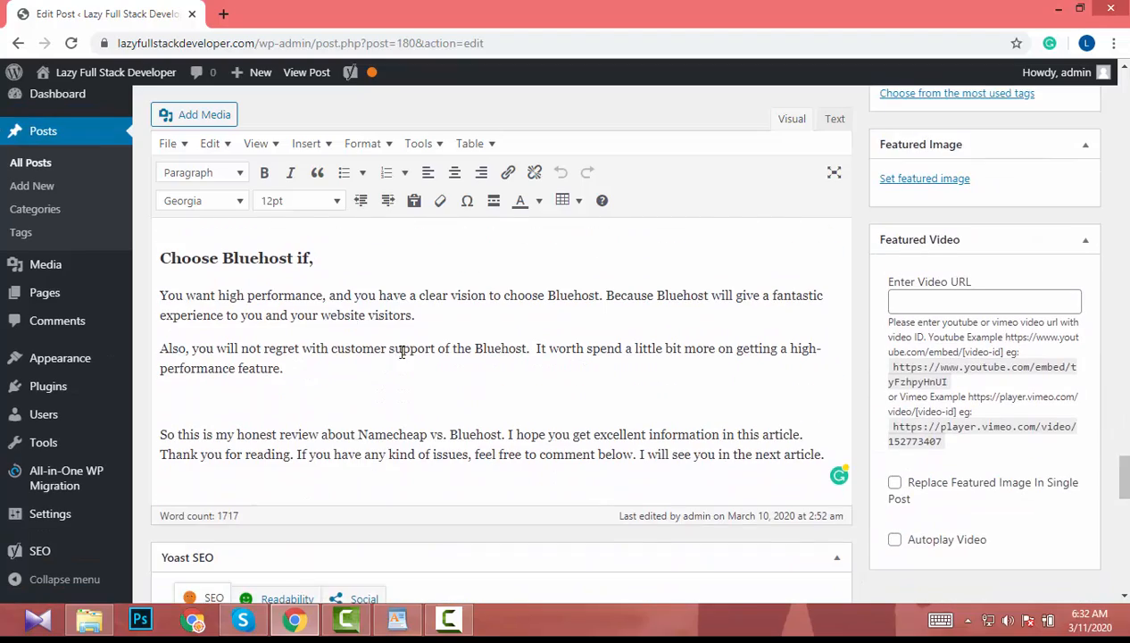
# Look through the SEO, Readability and Social sections of the Yoast SEO box below the post.
pyautogui.scroll(-4, 402, 352)
pyautogui.scroll(5, 402, 355)
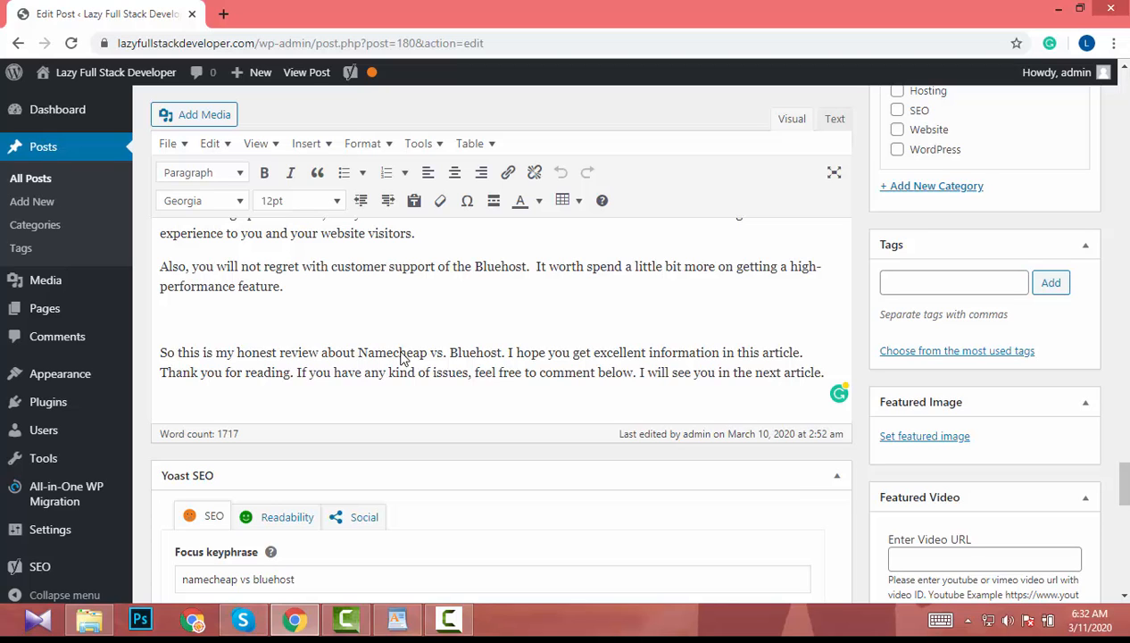
pyautogui.scroll(-4, 401, 355)
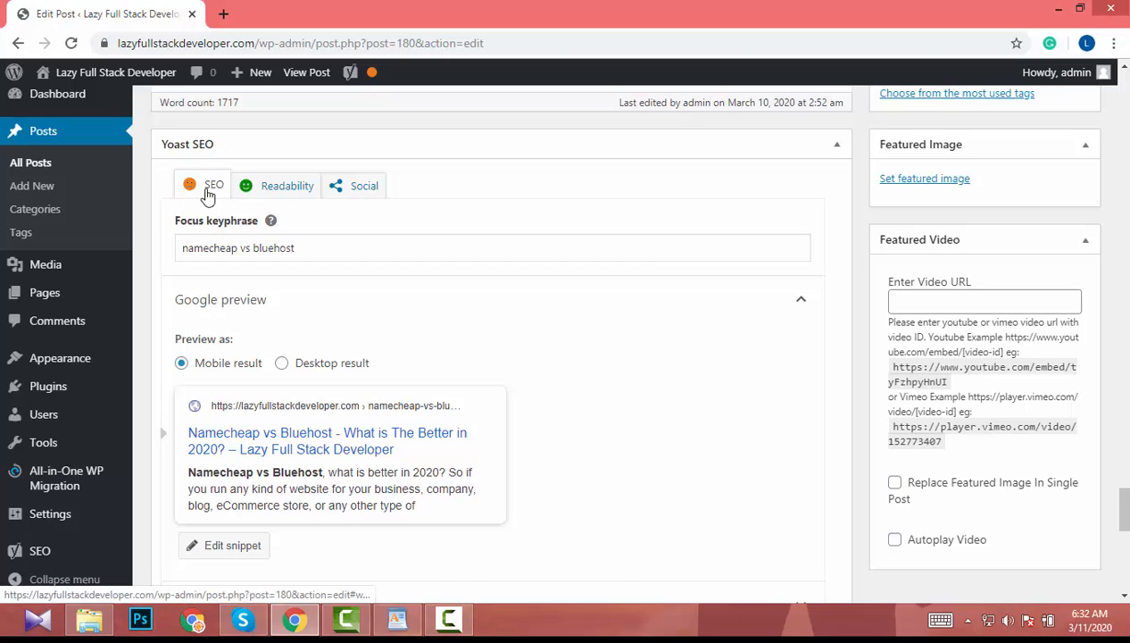
pyautogui.click(268, 195)
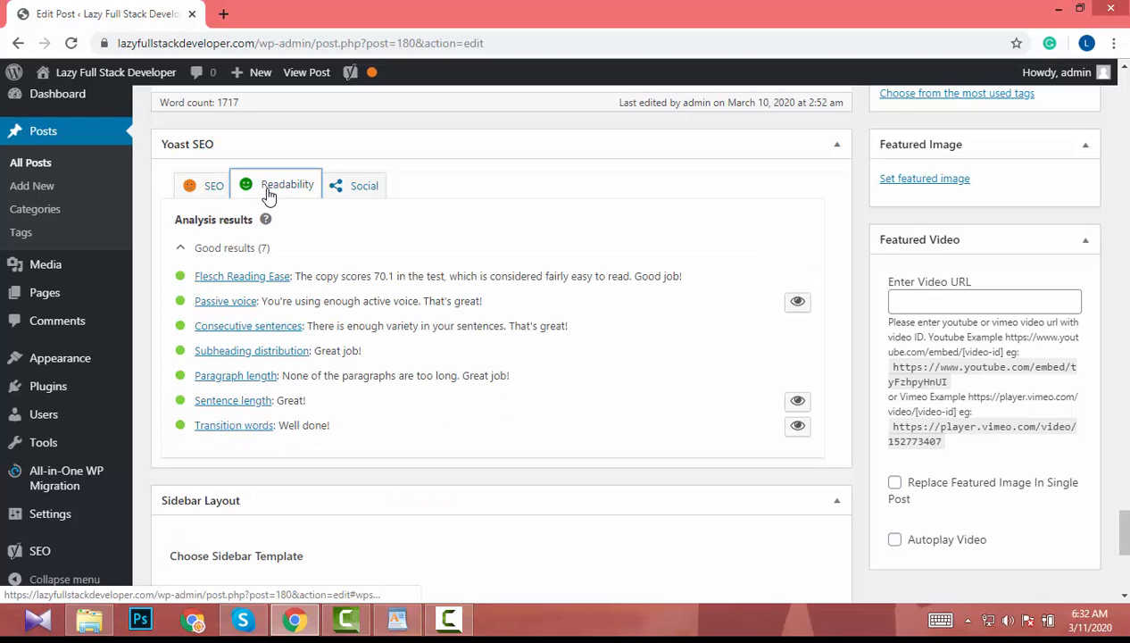
pyautogui.click(355, 185)
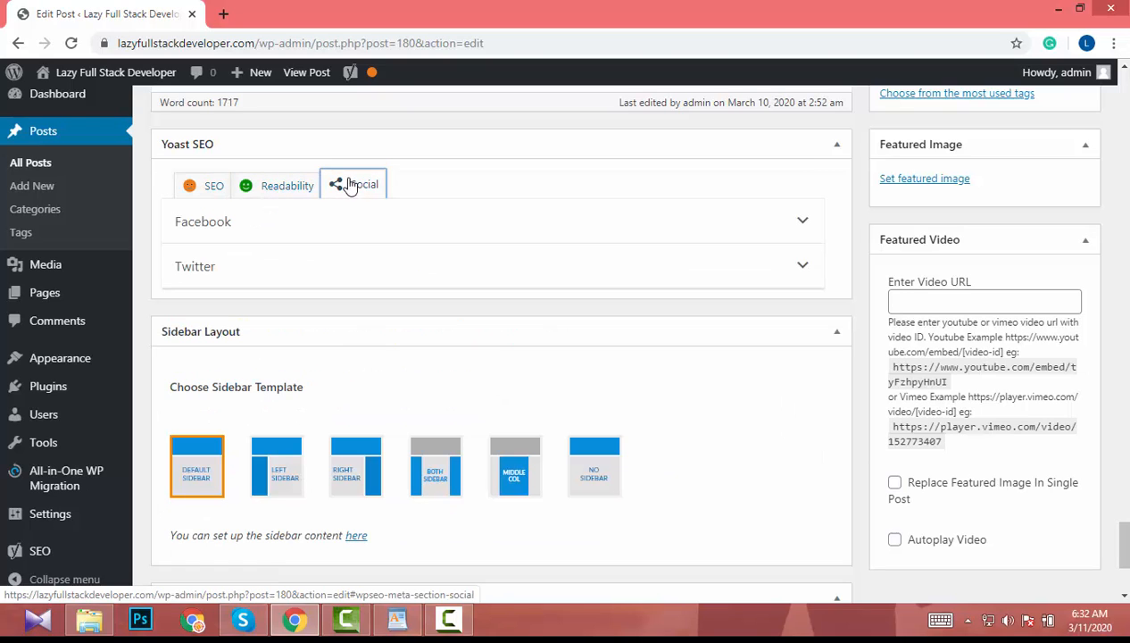
pyautogui.click(197, 192)
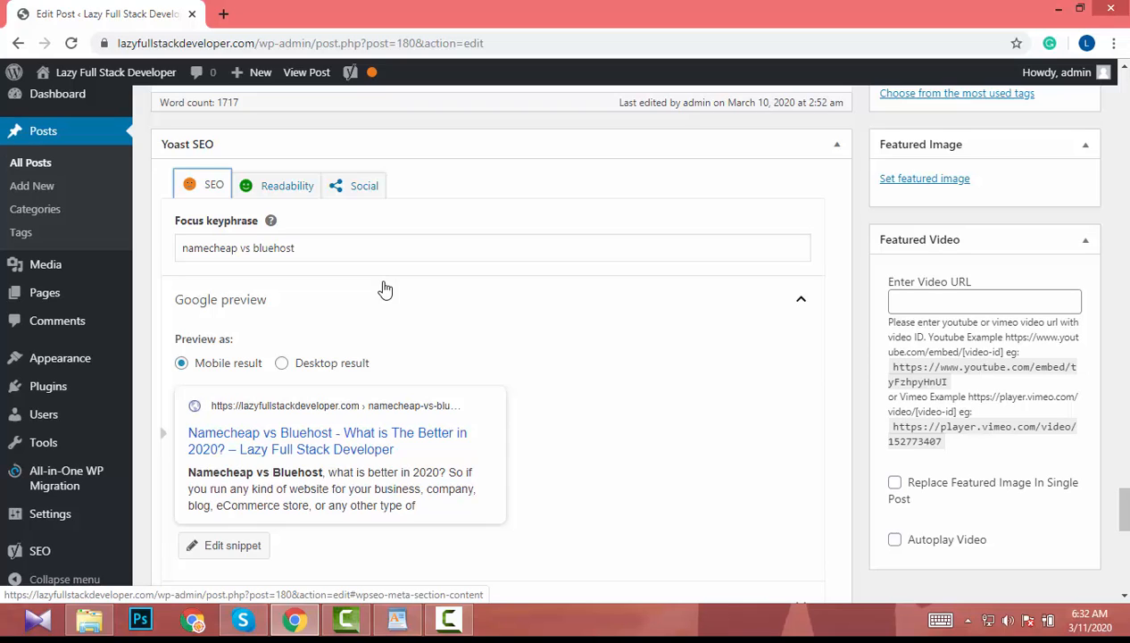
pyautogui.scroll(-2, 385, 289)
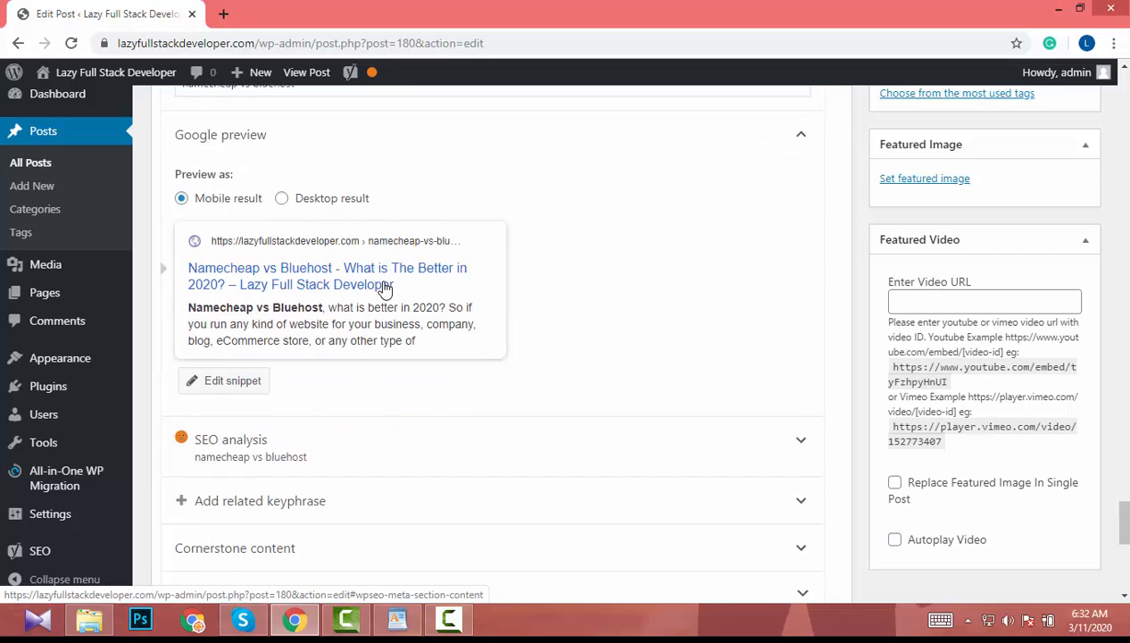
pyautogui.scroll(2, 385, 290)
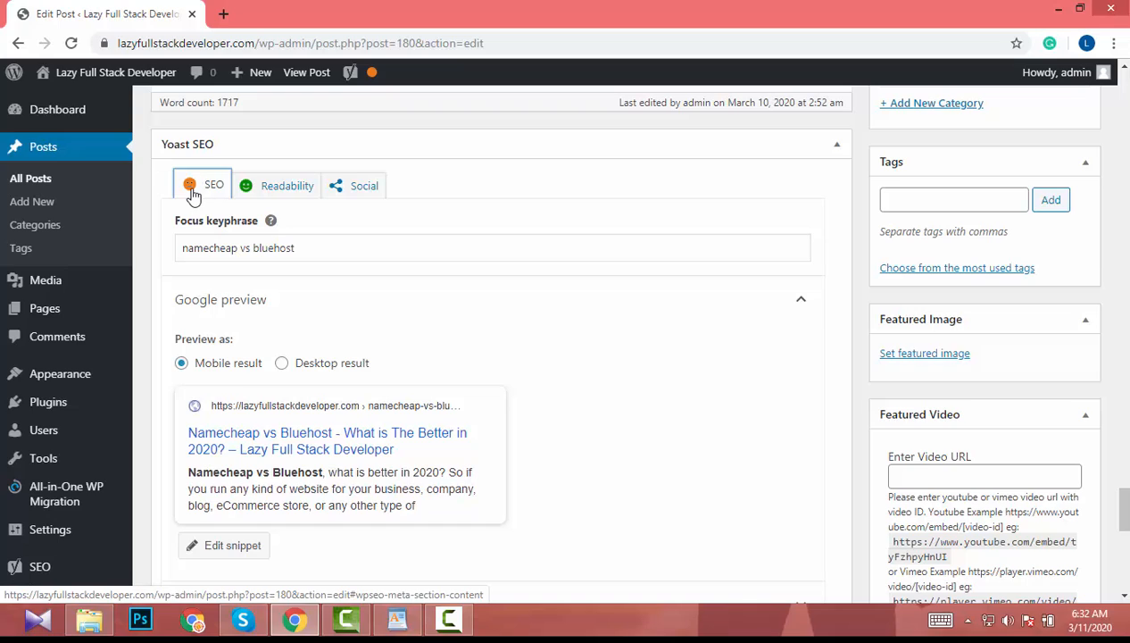
pyautogui.click(274, 195)
pyautogui.click(210, 194)
# Expand the SEO analysis for the focus keyphrase and examine its problems, good results and keyphrase density.
pyautogui.scroll(-5, 272, 283)
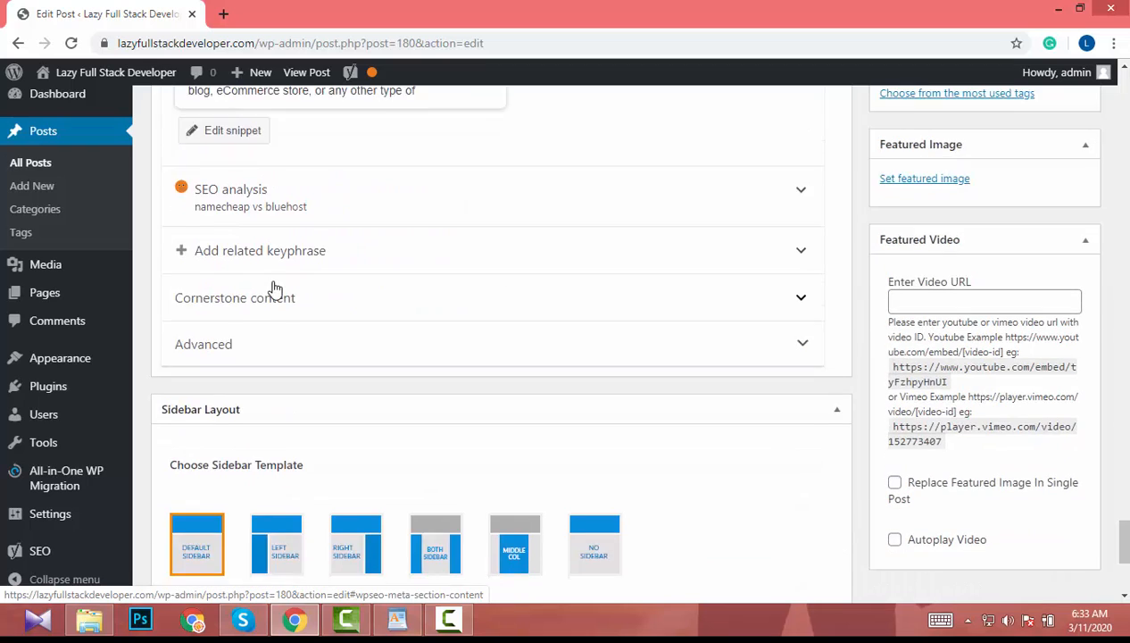
pyautogui.scroll(1, 275, 290)
pyautogui.click(324, 294)
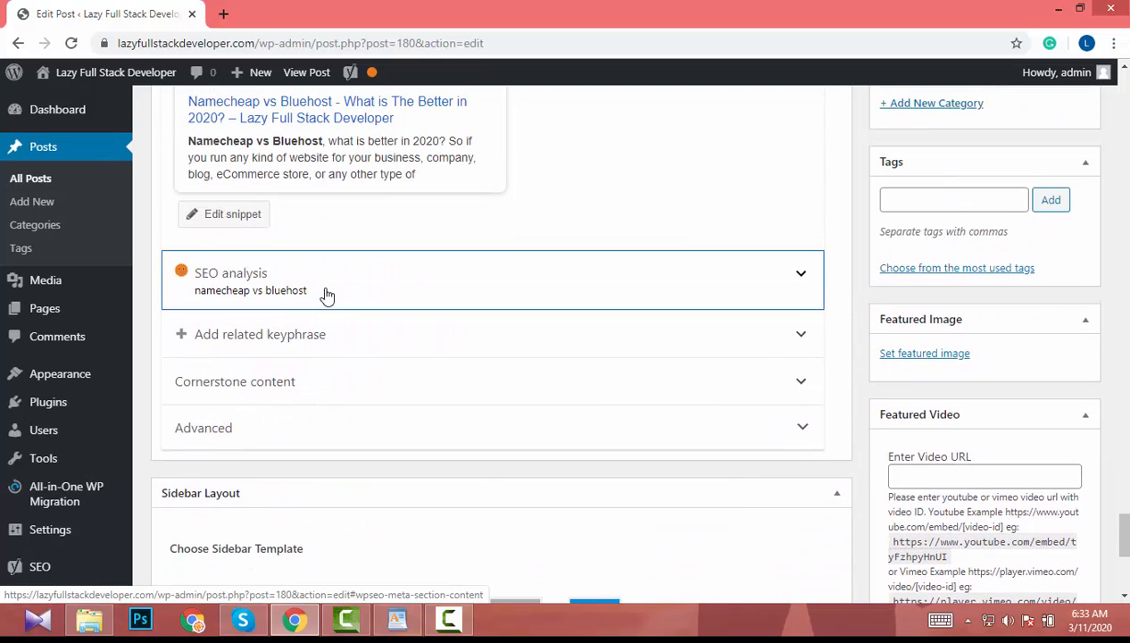
pyautogui.scroll(-3, 326, 294)
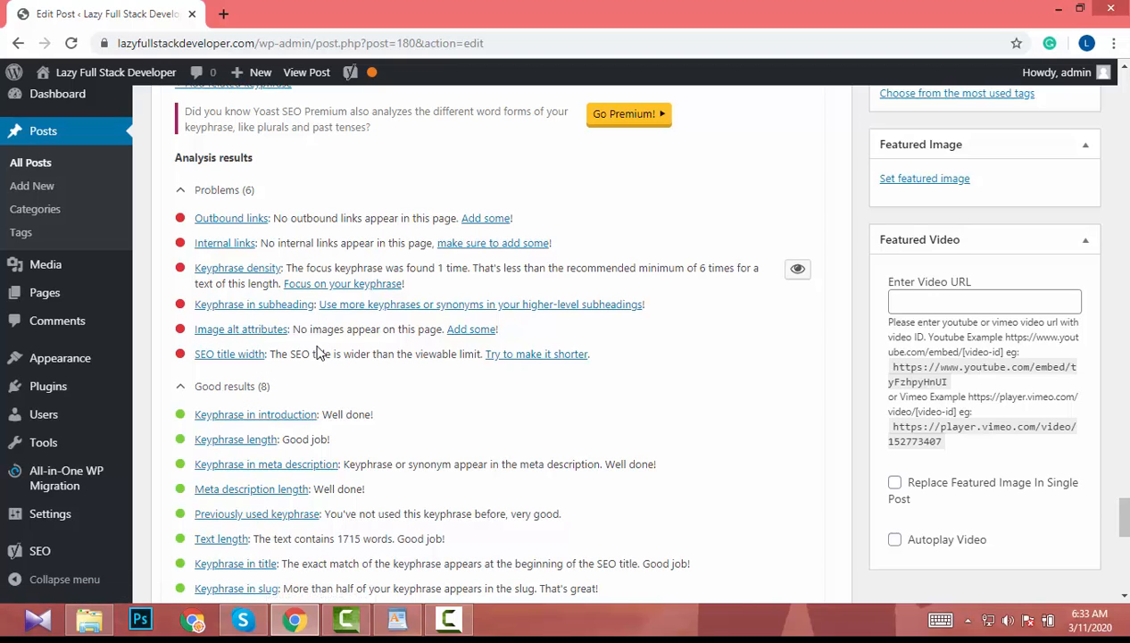
pyautogui.scroll(-2, 184, 375)
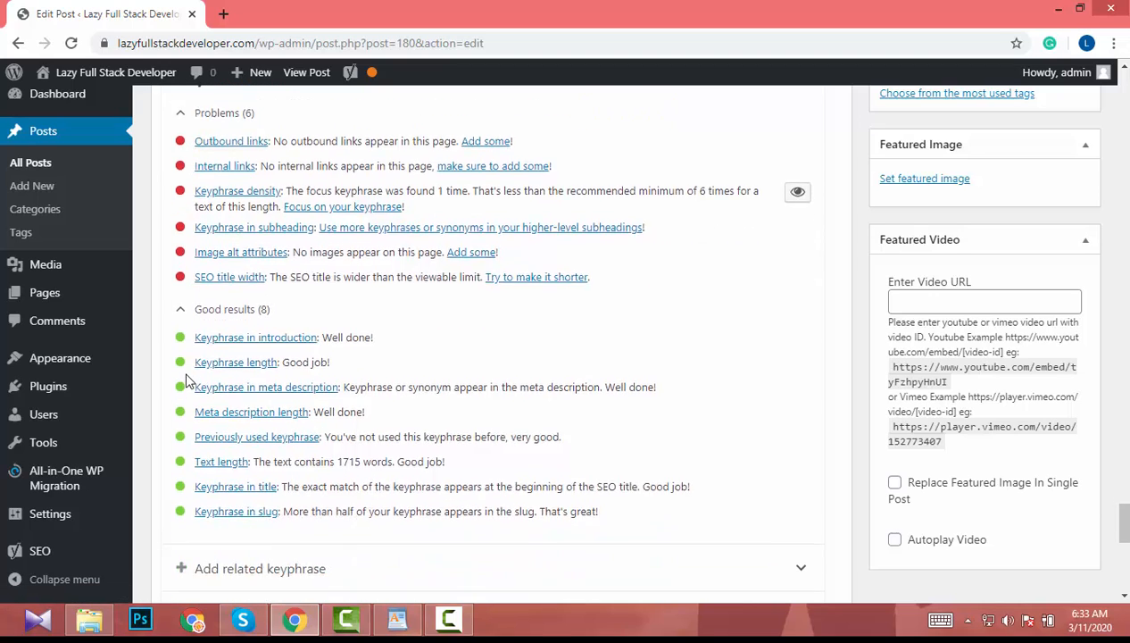
pyautogui.scroll(4, 181, 415)
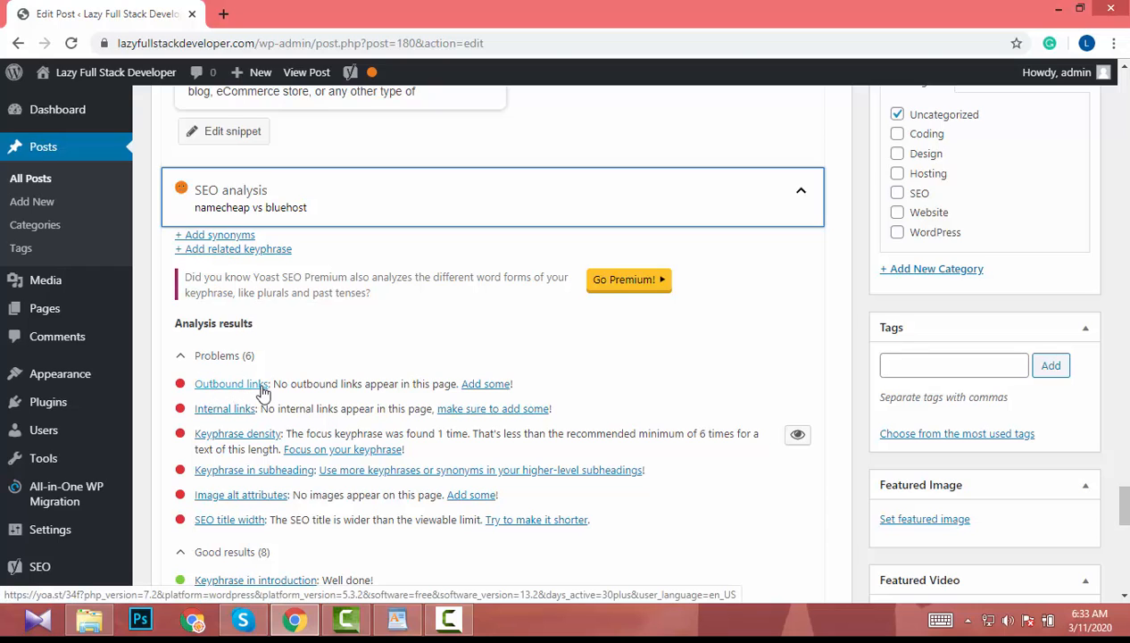
pyautogui.scroll(12, 324, 416)
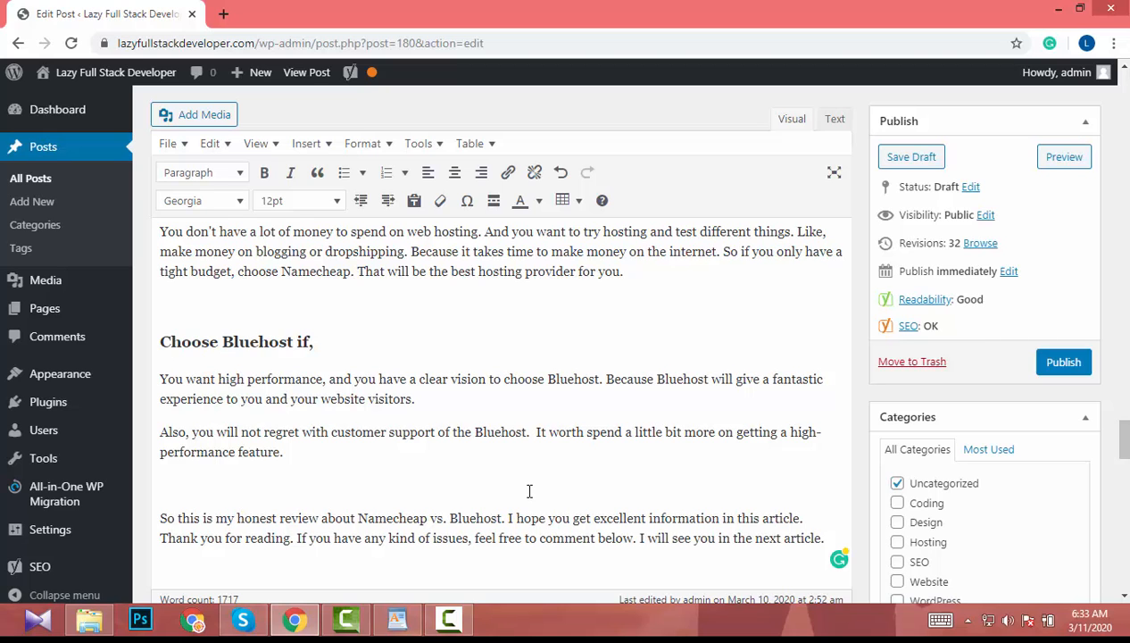
pyautogui.scroll(-10, 529, 493)
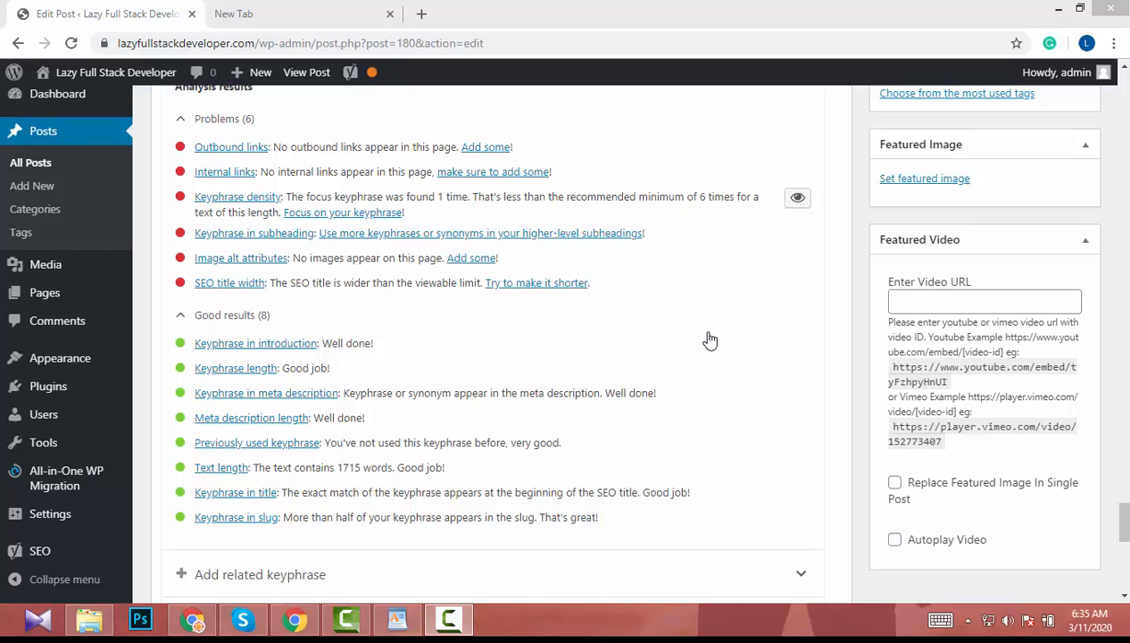
pyautogui.click(798, 195)
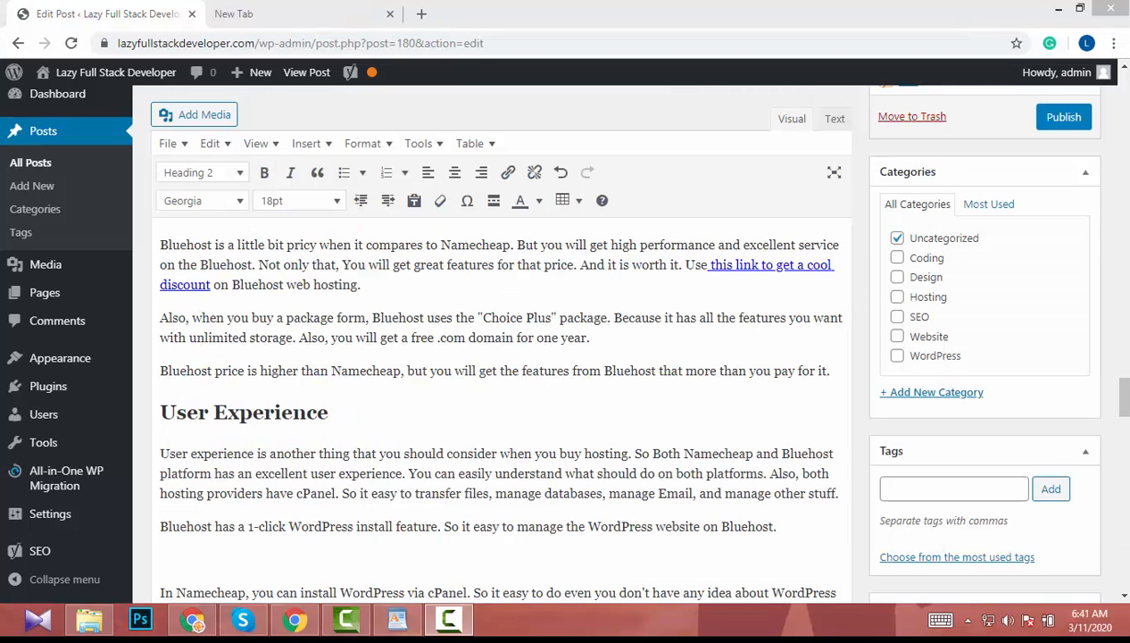
# Recheck the outbound links, internal links and keyphrase density results in the SEO analysis.
pyautogui.click(551, 315)
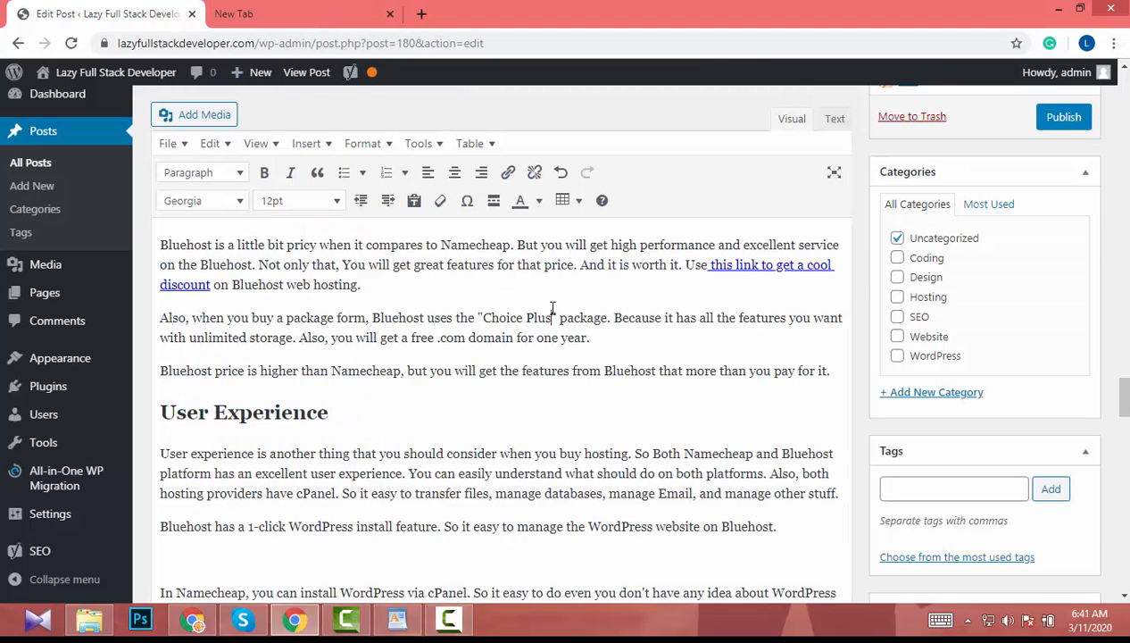
pyautogui.scroll(-15, 552, 310)
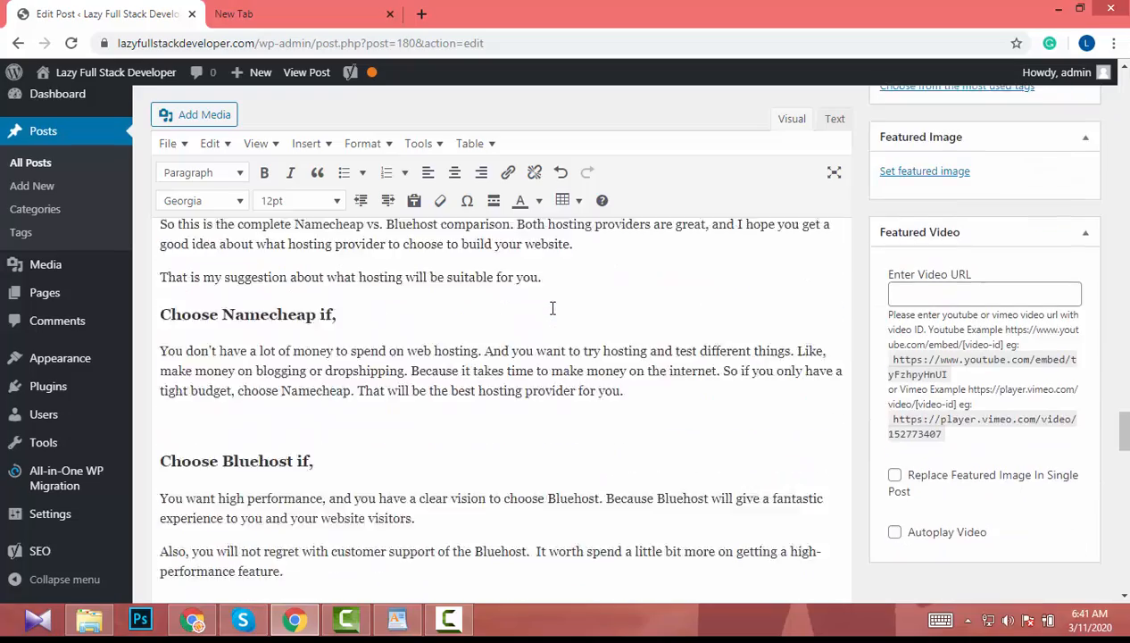
pyautogui.scroll(-7, 554, 312)
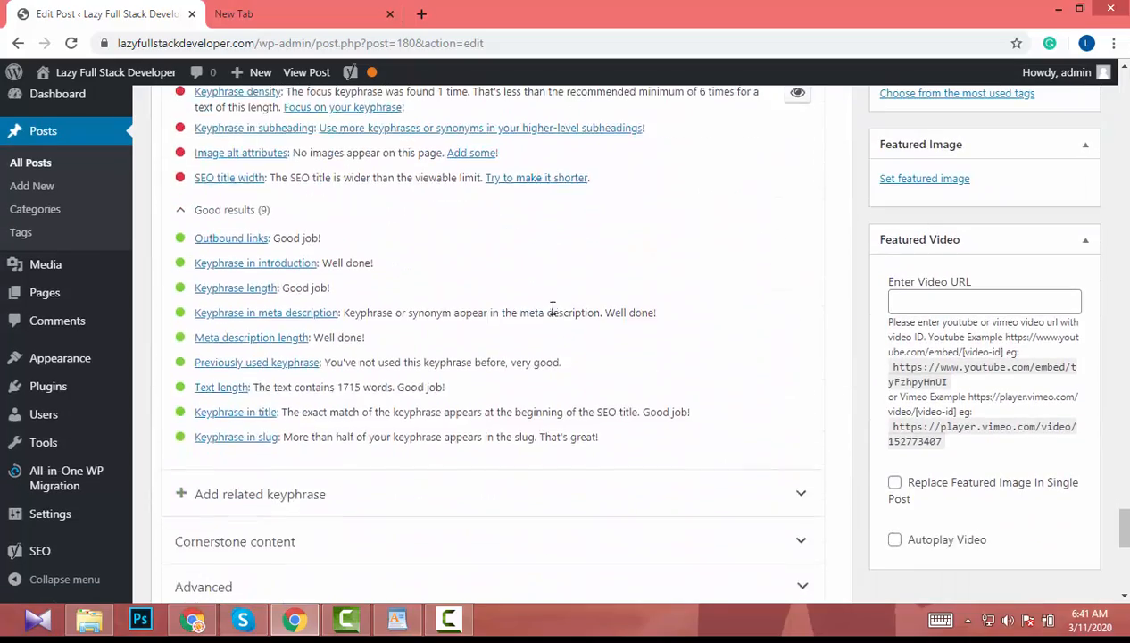
pyautogui.scroll(3, 535, 308)
pyautogui.scroll(-2, 214, 361)
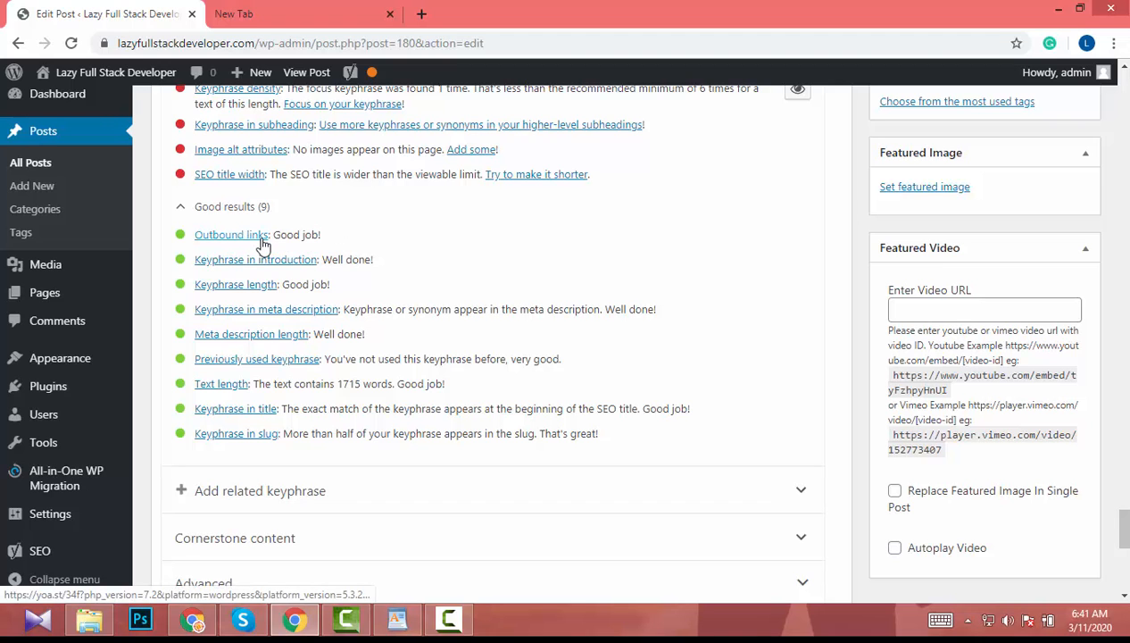
pyautogui.scroll(3, 232, 241)
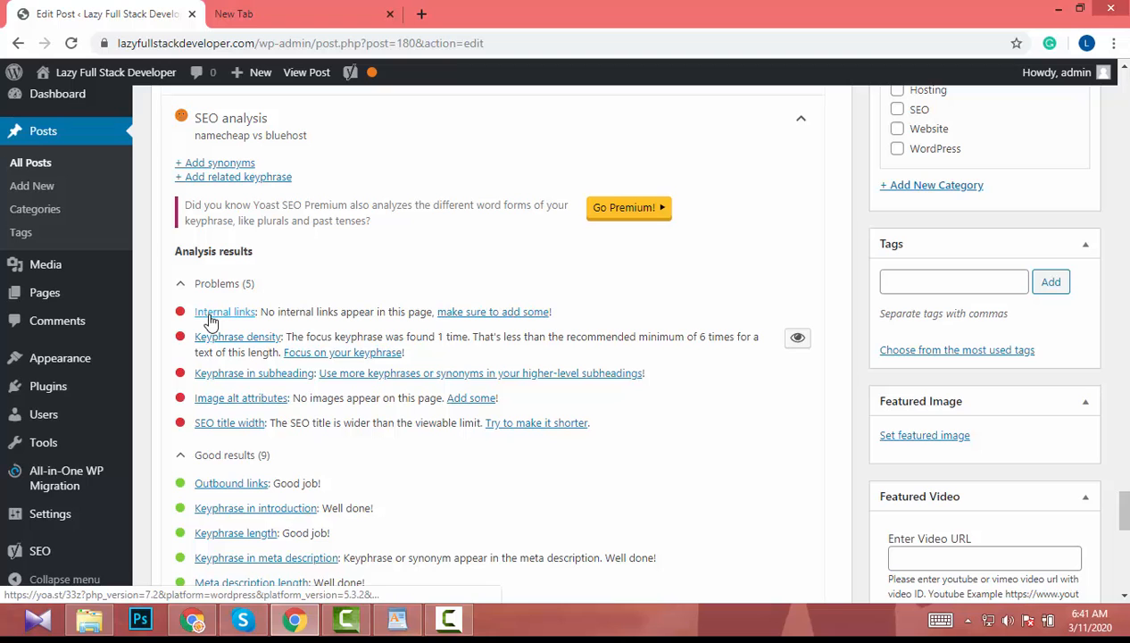
pyautogui.scroll(2, 215, 323)
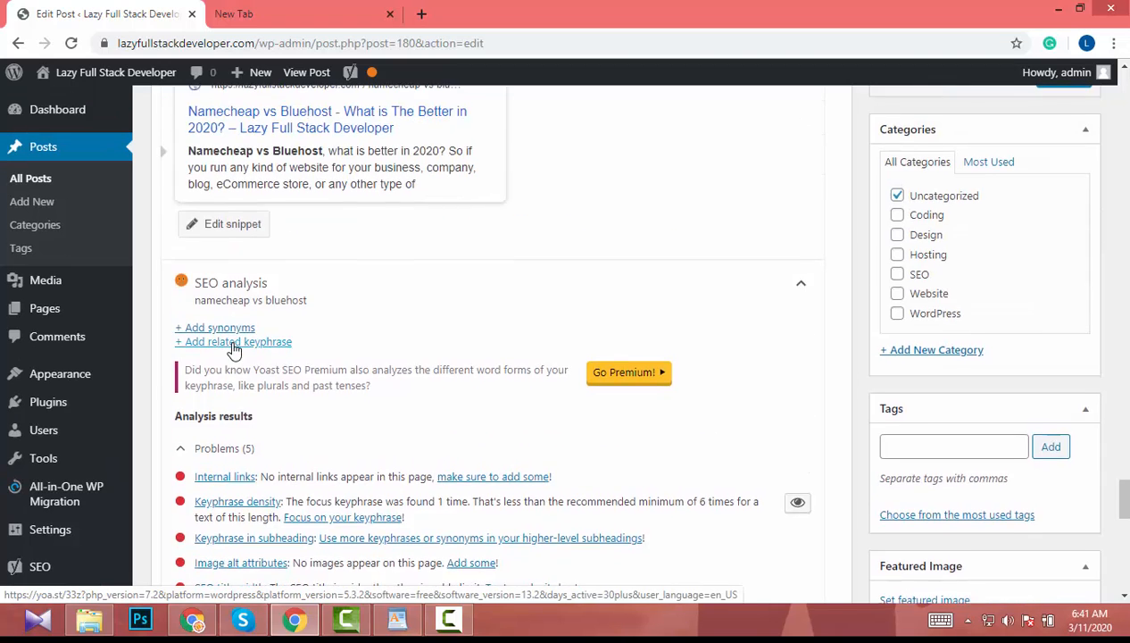
pyautogui.scroll(-2, 205, 350)
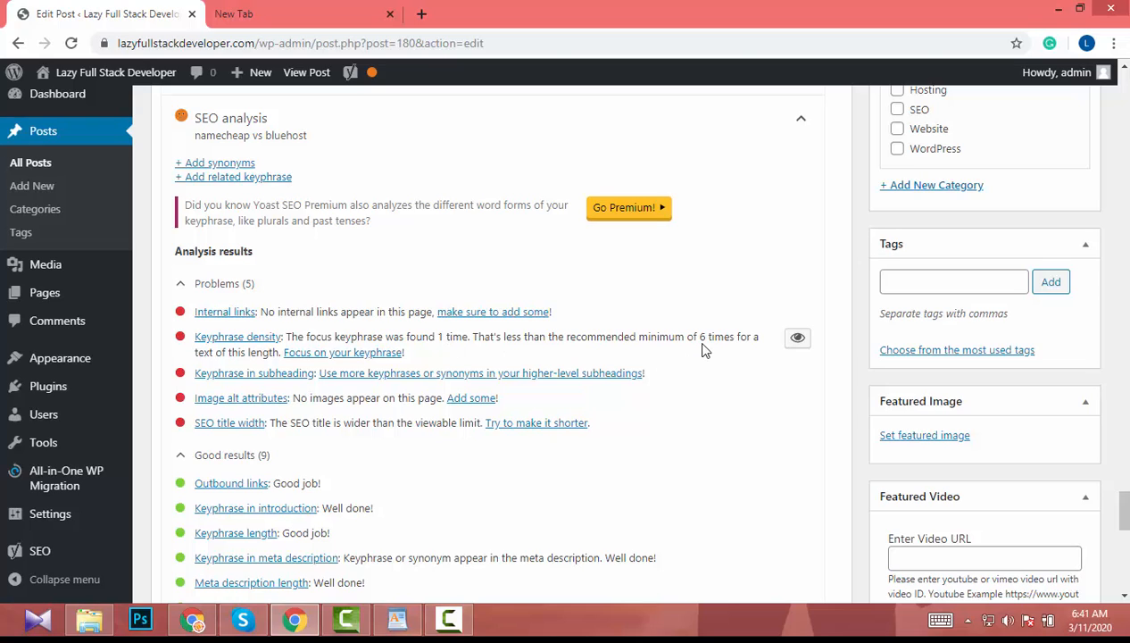
# Highlight the focus keyphrase occurrences in the post text and view them from the beginning of the article.
pyautogui.click(800, 345)
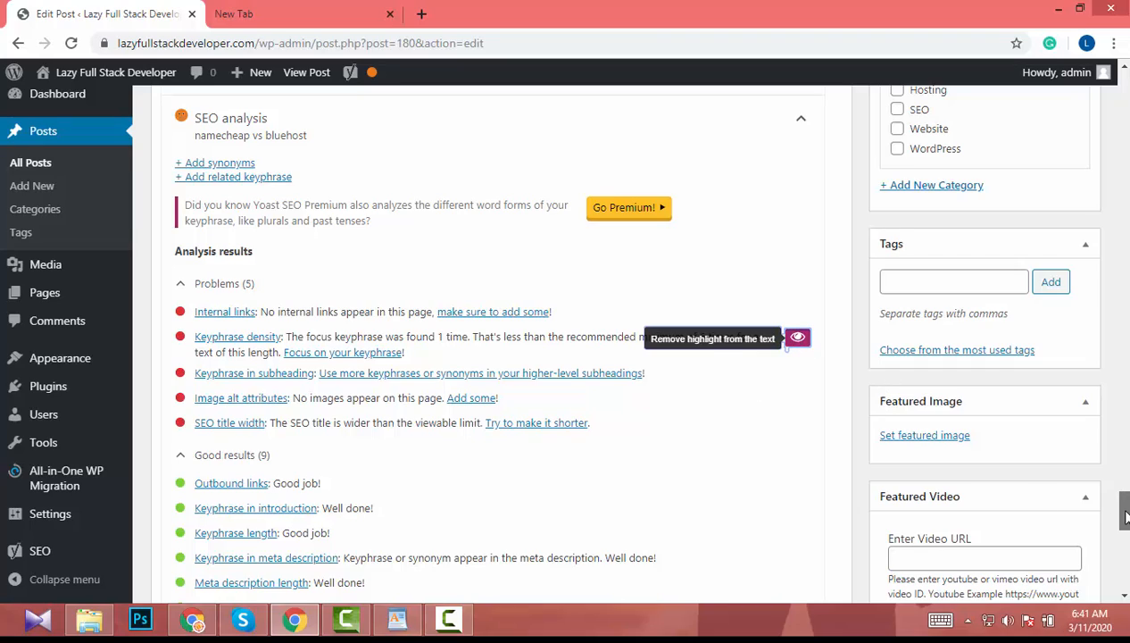
pyautogui.moveTo(1126, 516); pyautogui.dragTo(1125, 107)
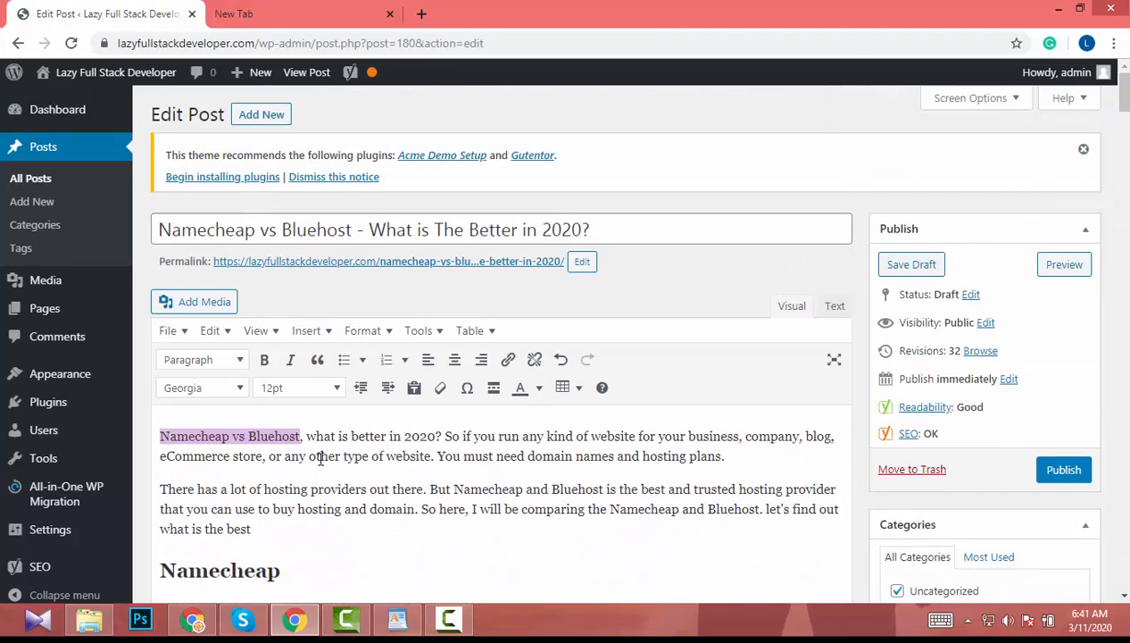
pyautogui.scroll(-2, 321, 457)
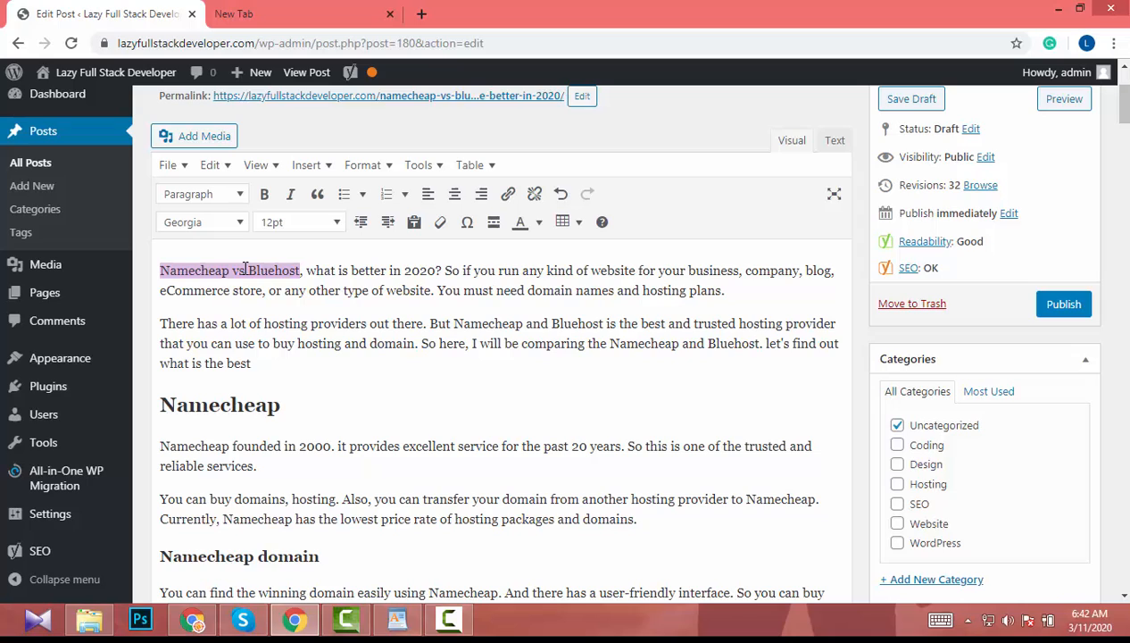
# Find "Namecheap vs" on the page and delete the period after "vs" in the Conclusion's first sentence.
pyautogui.click(246, 269)
pyautogui.moveTo(245, 269); pyautogui.dragTo(158, 269)
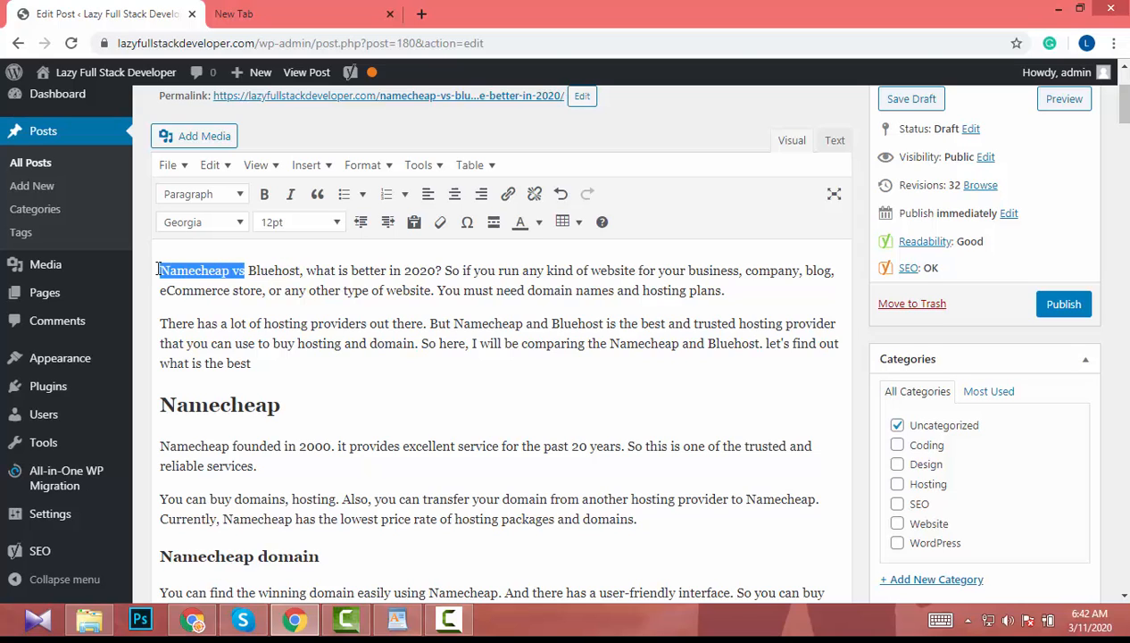
pyautogui.hotkey('ctrl', 'f')
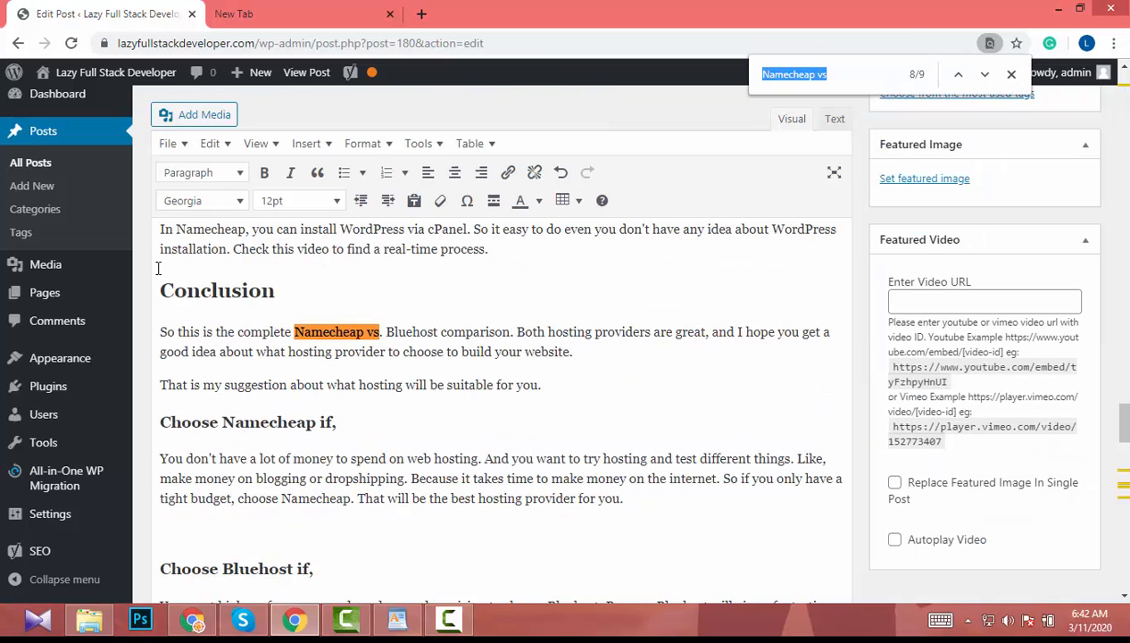
pyautogui.click(381, 332)
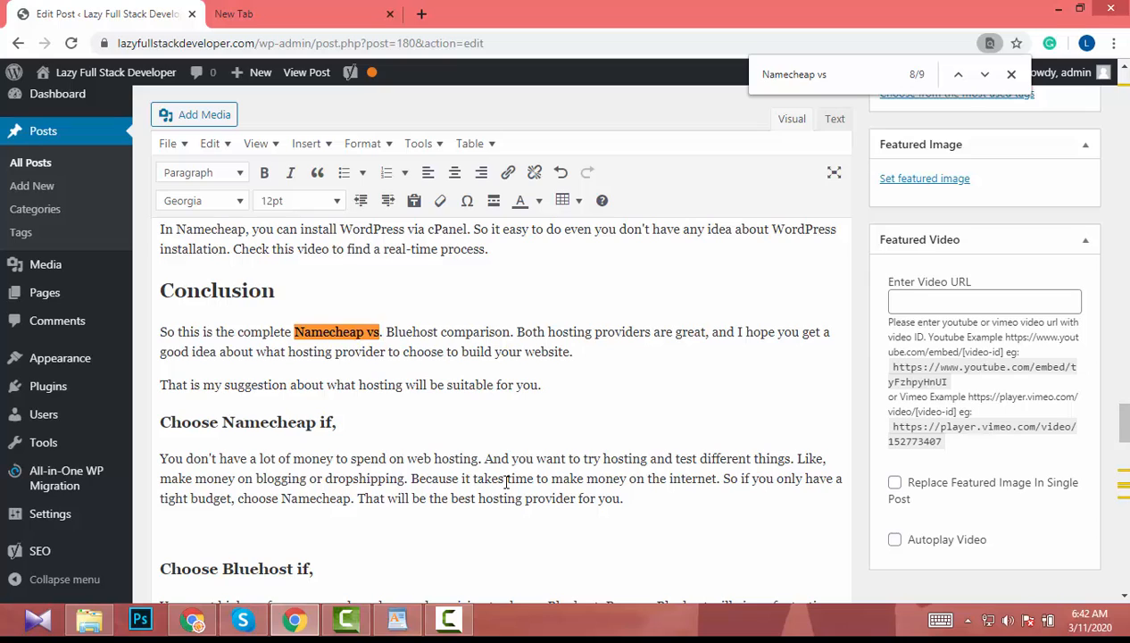
pyautogui.press('BackSpace')
# Find the next "Namecheap vs" and delete the period after "vs" in the post's closing paragraph.
pyautogui.hotkey('ctrl', 'f')
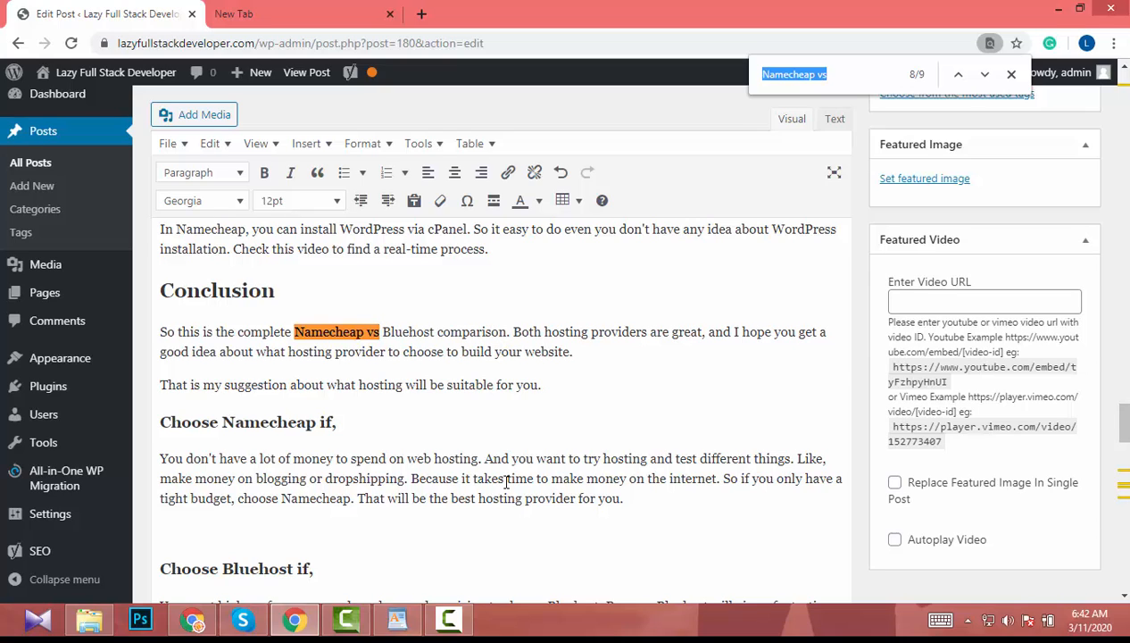
pyautogui.press('Return')
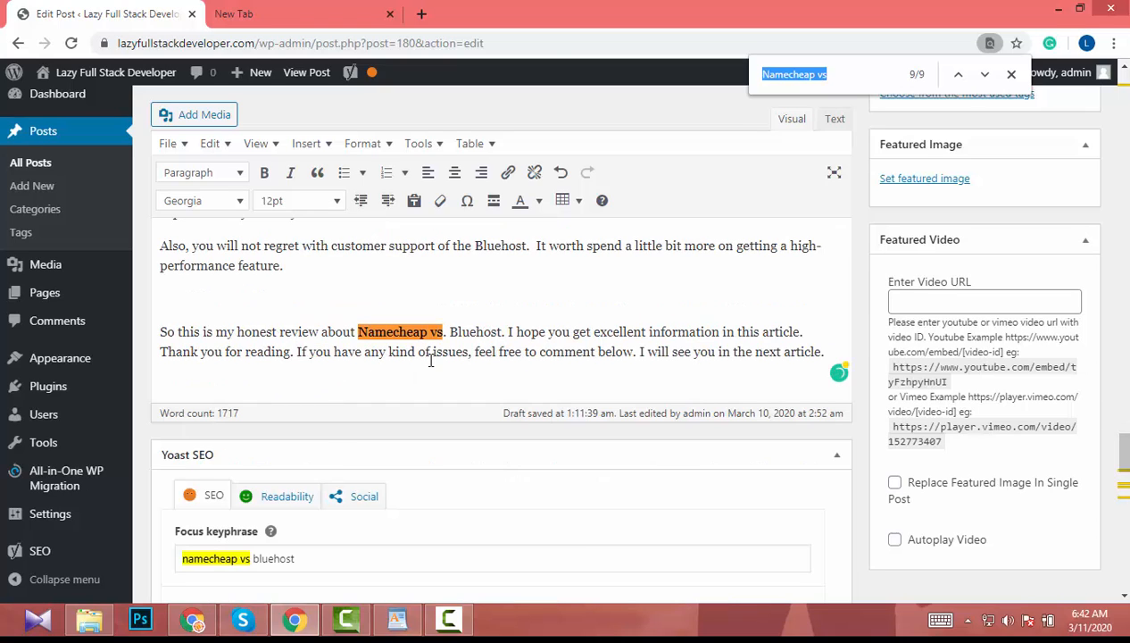
pyautogui.click(451, 332)
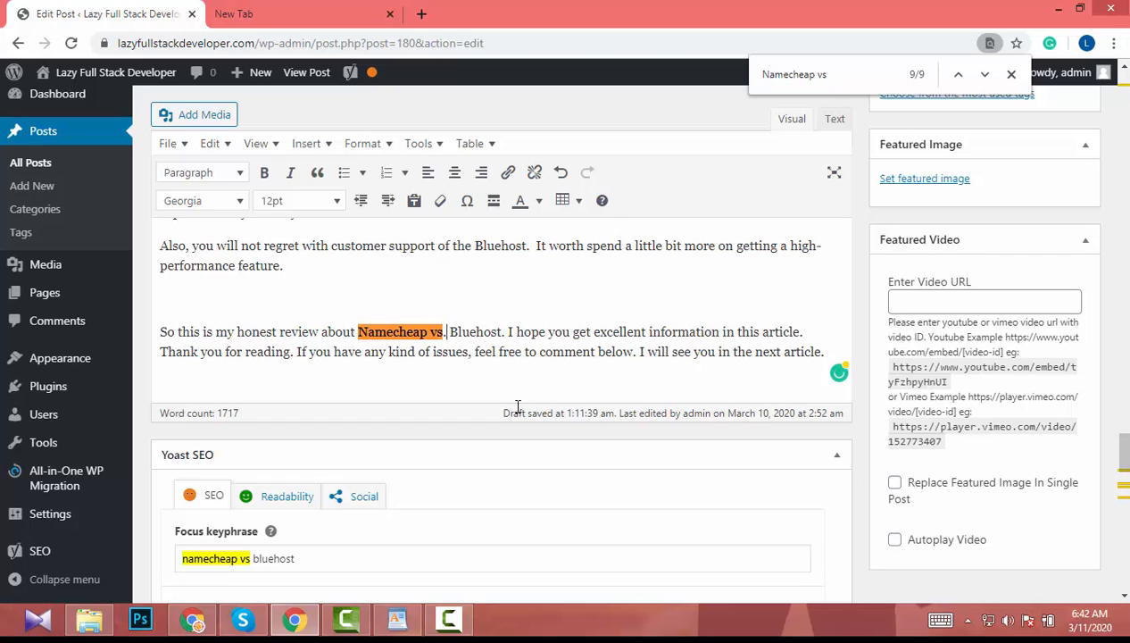
pyautogui.press('BackSpace')
pyautogui.hotkey('ctrl', 'f')
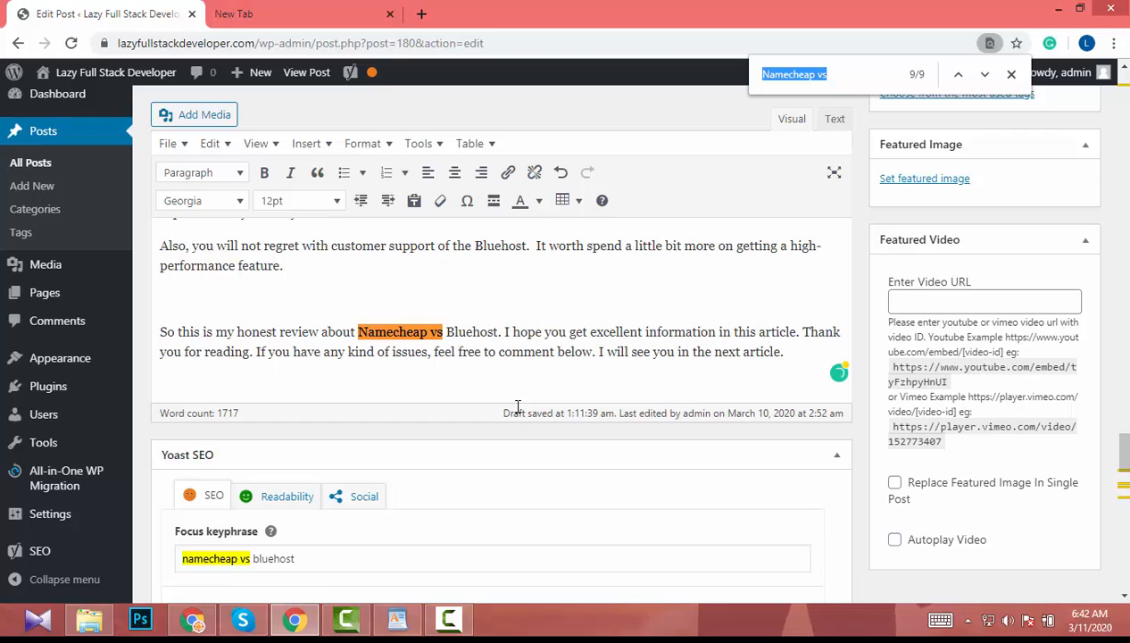
# Recheck the keyphrase density result in the SEO analysis and clear the page search term.
pyautogui.click(565, 366)
pyautogui.scroll(-5, 564, 366)
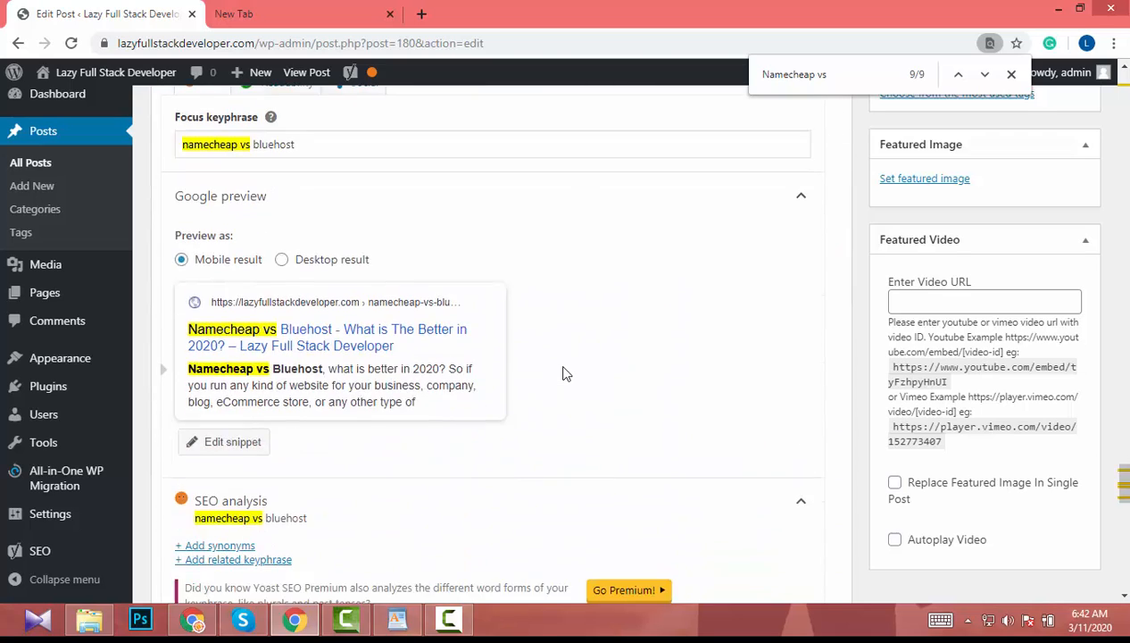
pyautogui.scroll(-5, 564, 373)
pyautogui.scroll(2, 564, 373)
pyautogui.hotkey('ctrl', 'f')
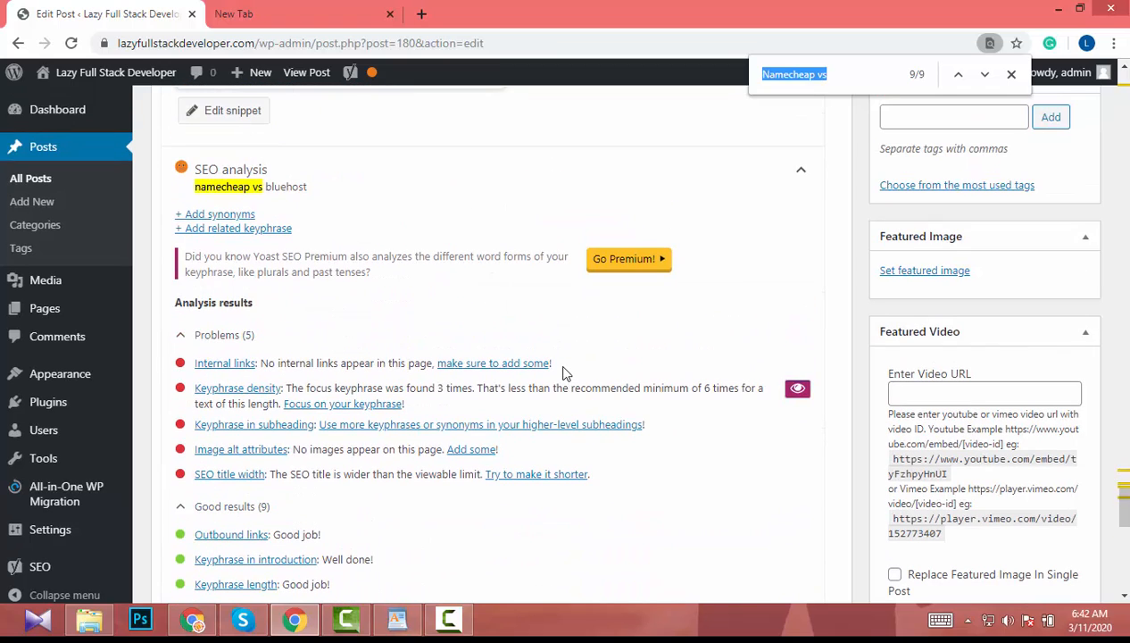
pyautogui.press('BackSpace')
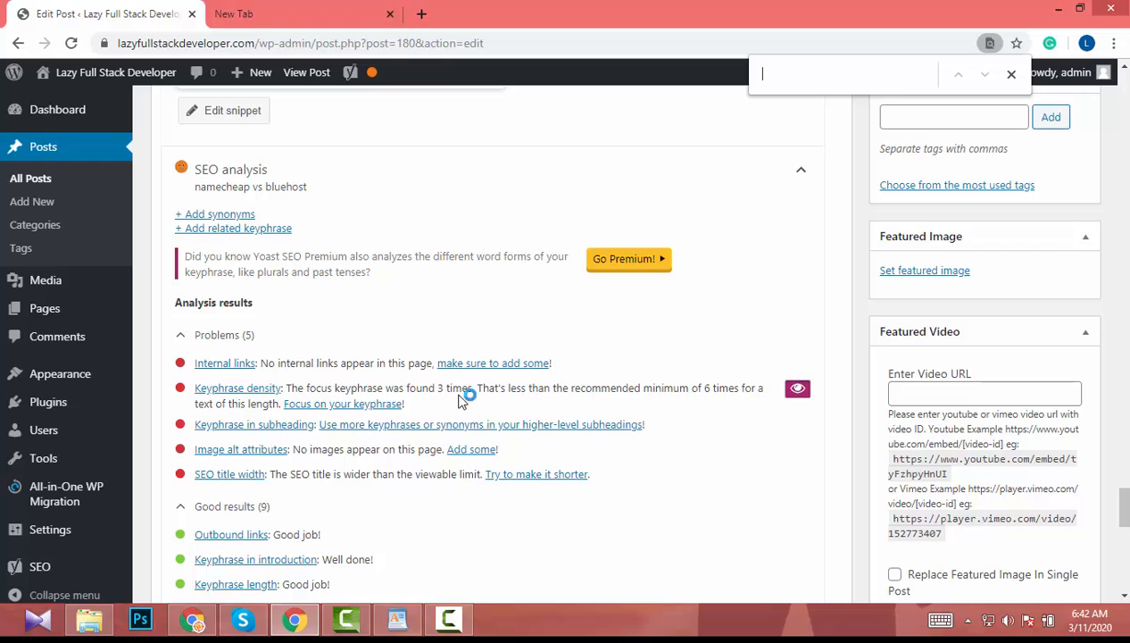
# Select "Namecheap vs Bluehost" in the post's closing paragraph and look through the article for further places to use the keyphrase.
pyautogui.scroll(10, 727, 407)
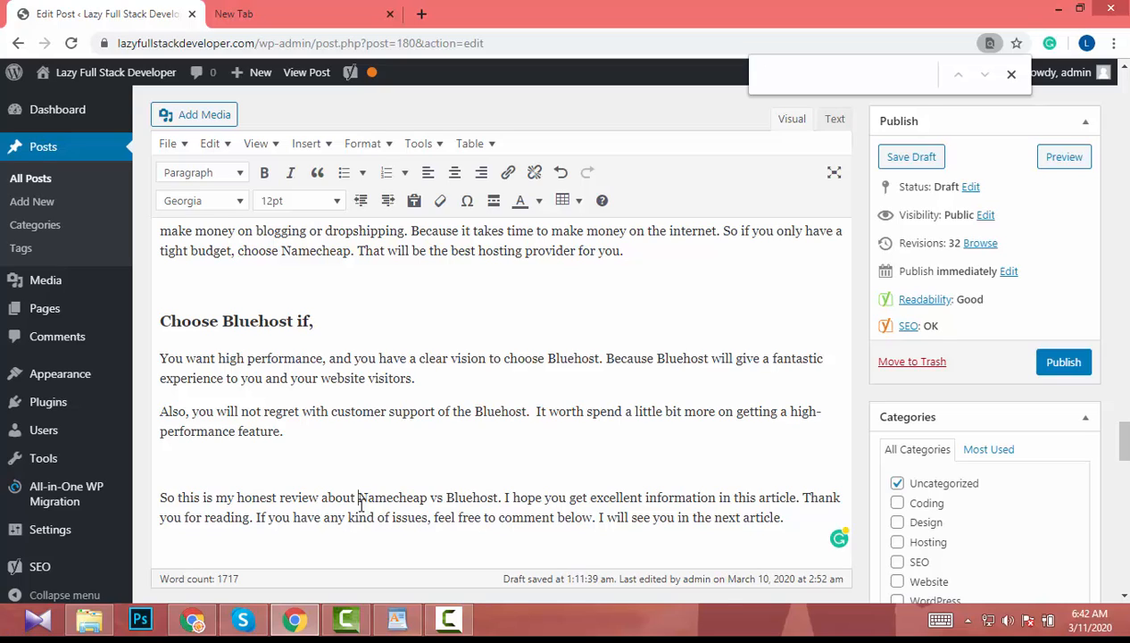
pyautogui.keyDown('shift'); pyautogui.click(494, 497); pyautogui.keyUp('shift')
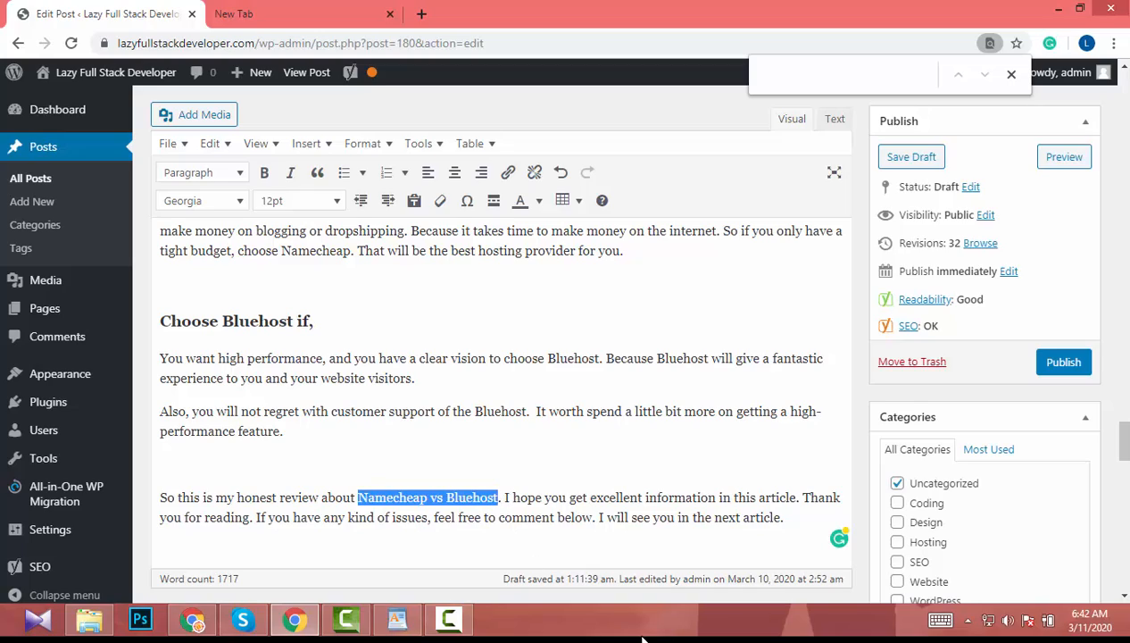
pyautogui.scroll(15, 576, 492)
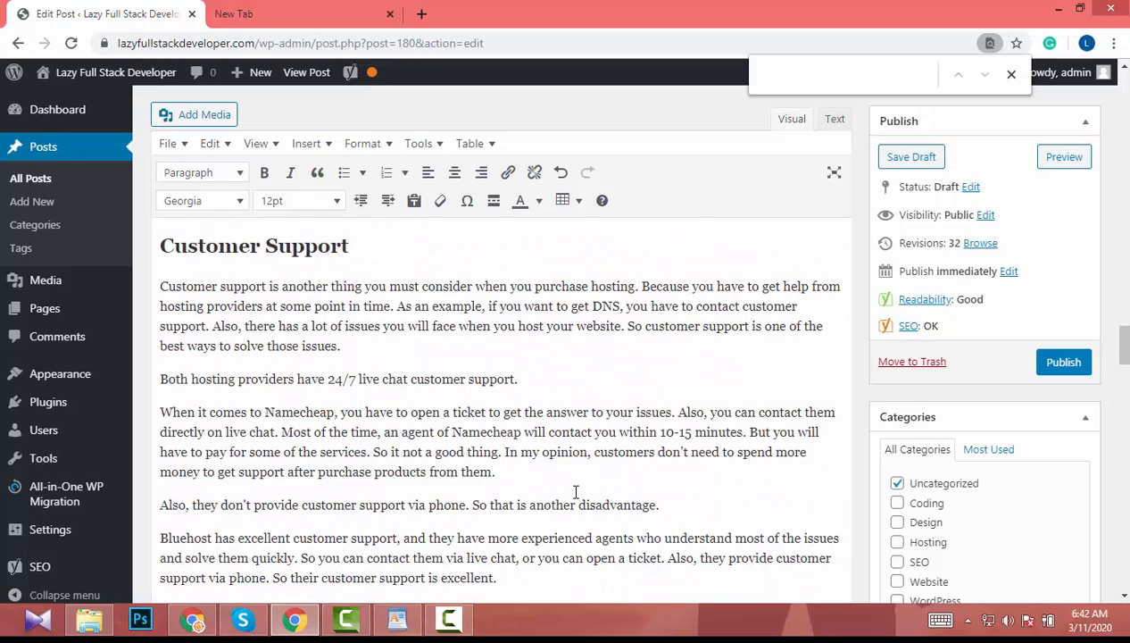
pyautogui.scroll(-3, 576, 492)
pyautogui.scroll(5, 575, 492)
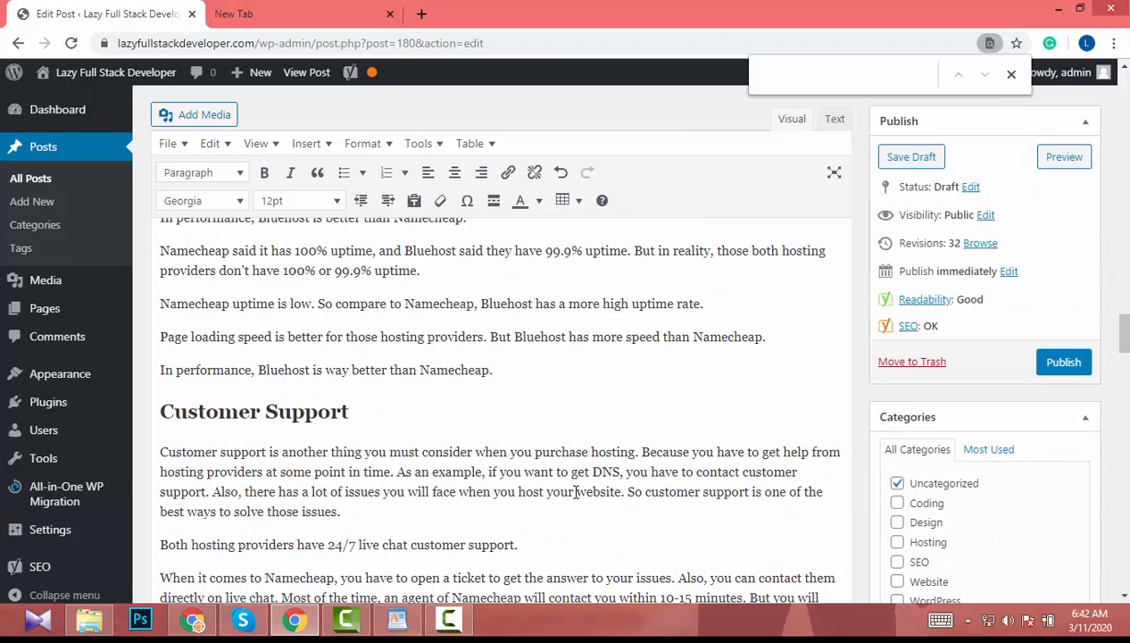
pyautogui.scroll(-3, 576, 492)
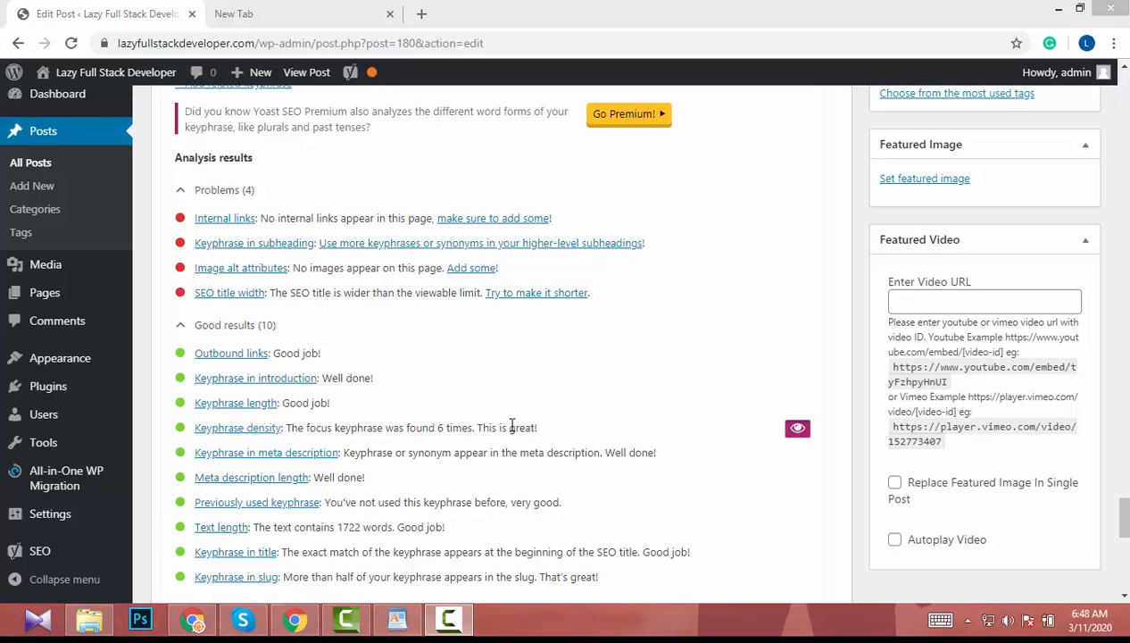
# Check the keyphrase density result and review the remaining problems in the SEO analysis, including the SEO title width.
pyautogui.click(442, 430)
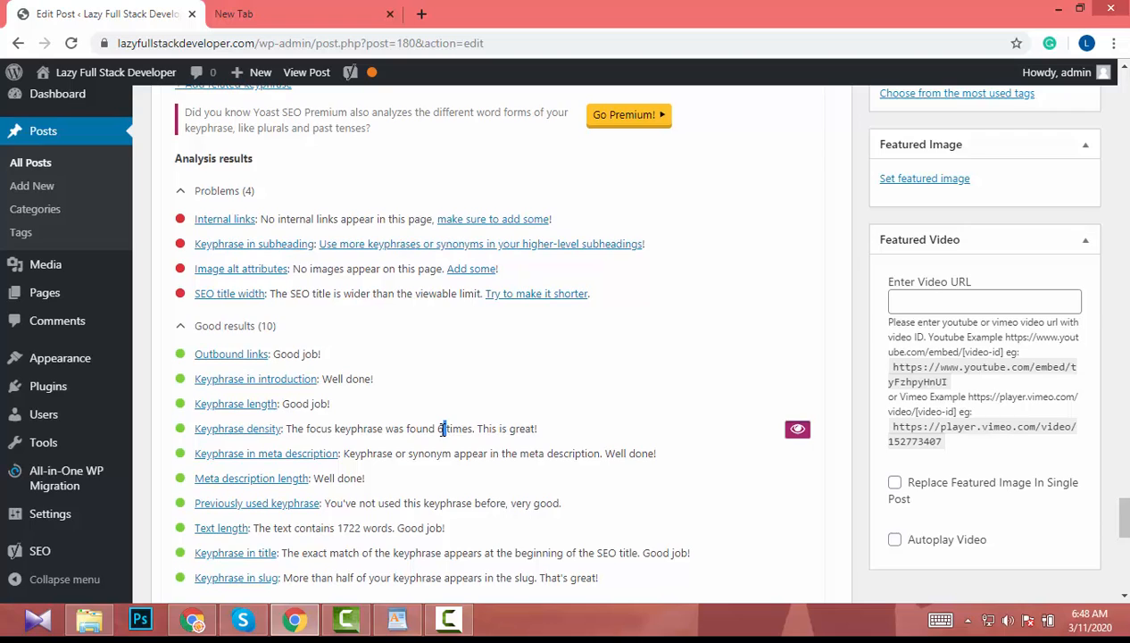
pyautogui.scroll(1, 442, 429)
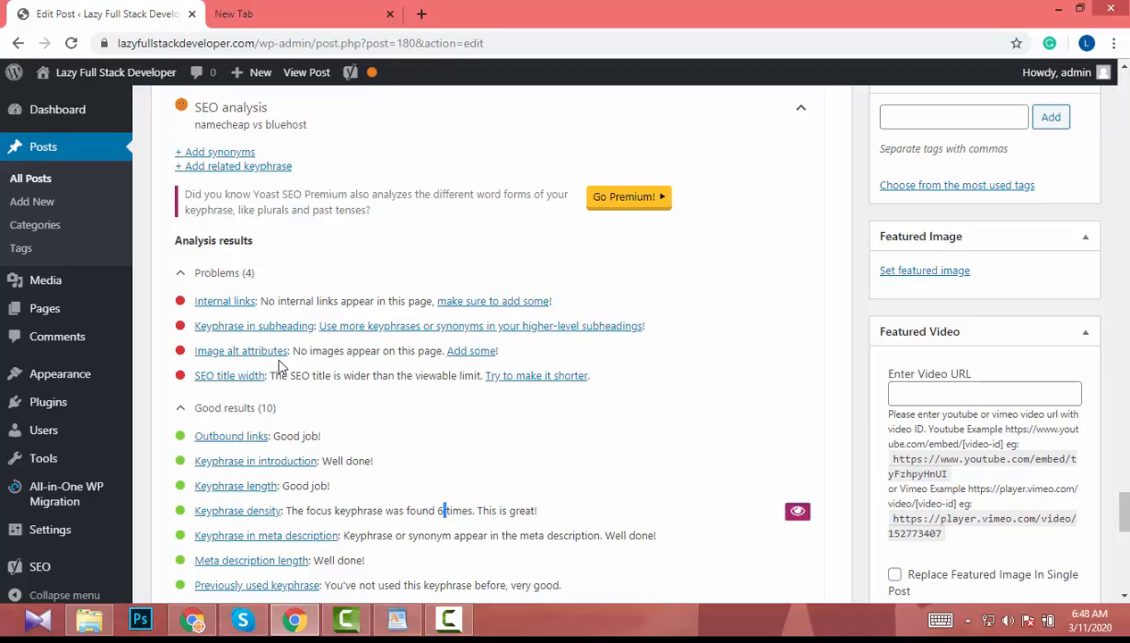
pyautogui.scroll(10, 279, 366)
pyautogui.scroll(8, 279, 366)
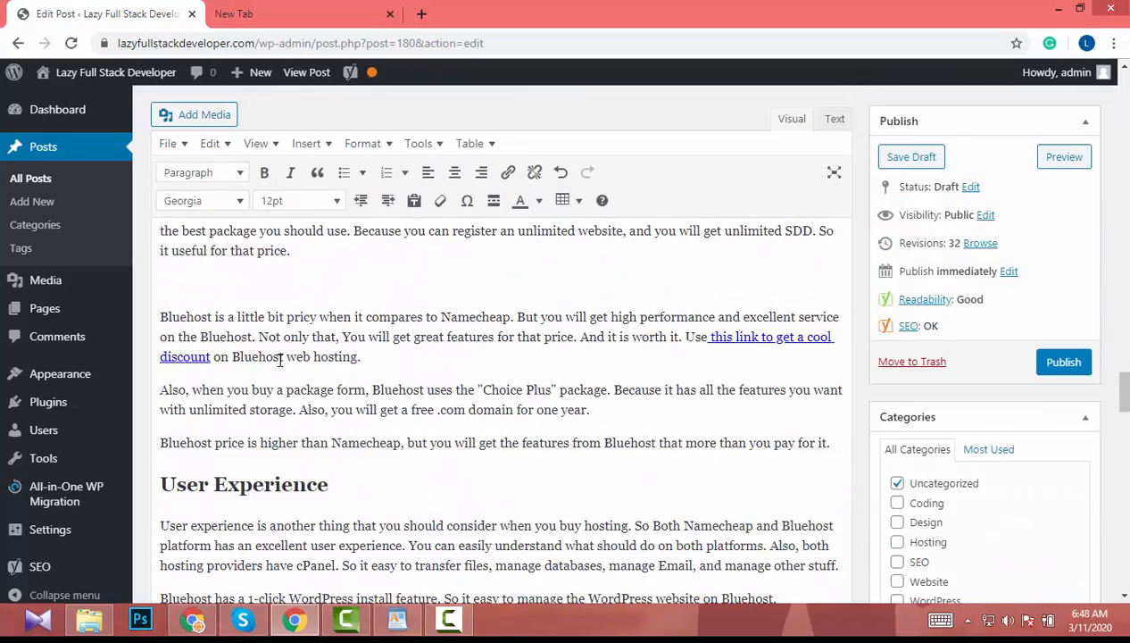
pyautogui.scroll(-4, 280, 361)
pyautogui.scroll(-10, 279, 360)
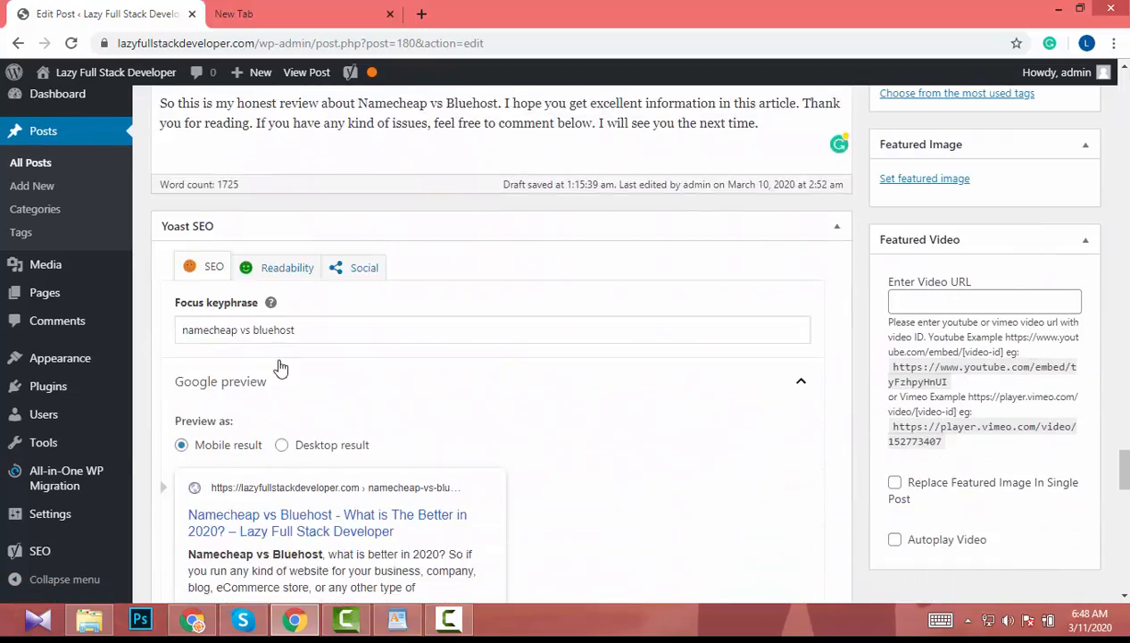
pyautogui.scroll(-3, 280, 366)
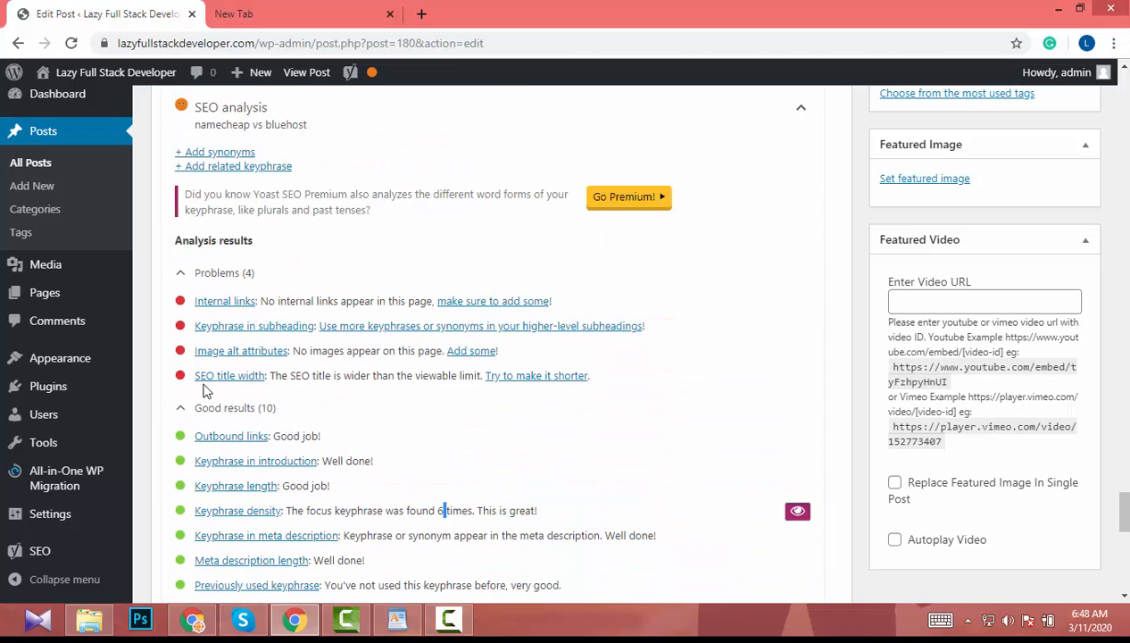
# Copy the full post title "Namecheap vs Bluehost - What is The Better in 2020?".
pyautogui.scroll(15, 379, 413)
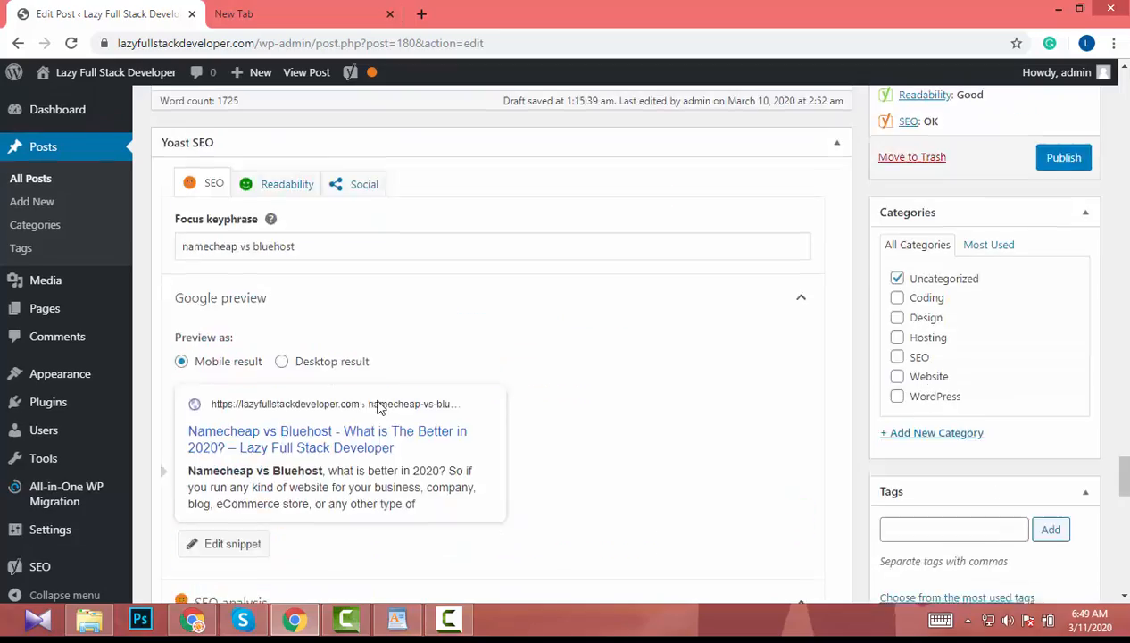
pyautogui.scroll(20, 378, 413)
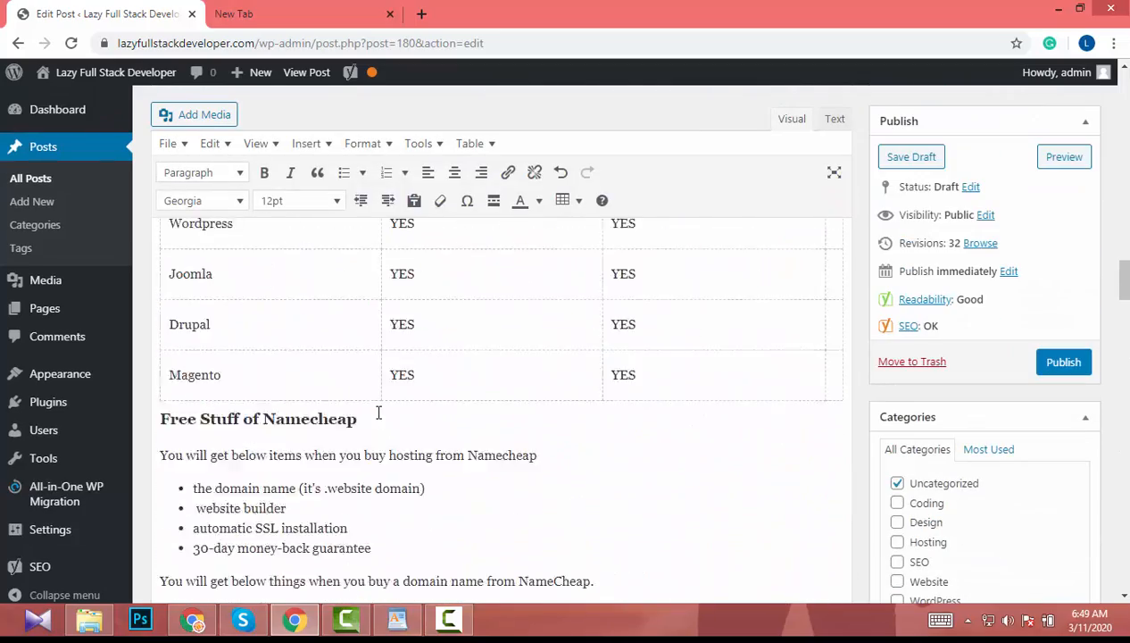
pyautogui.scroll(10, 378, 412)
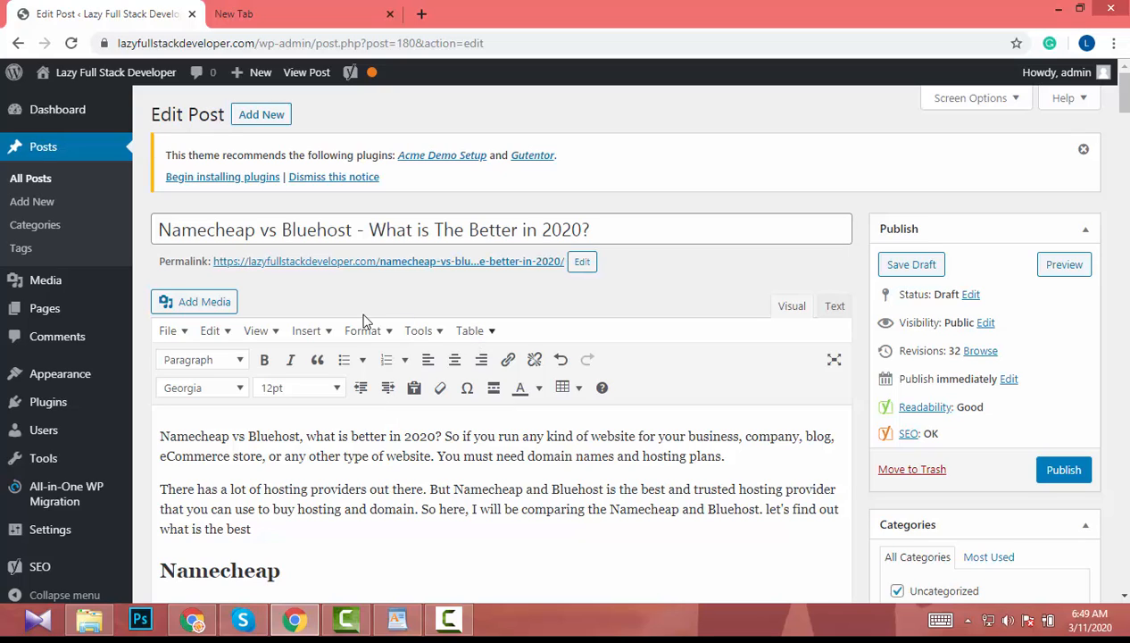
pyautogui.moveTo(599, 231); pyautogui.dragTo(3, 218)
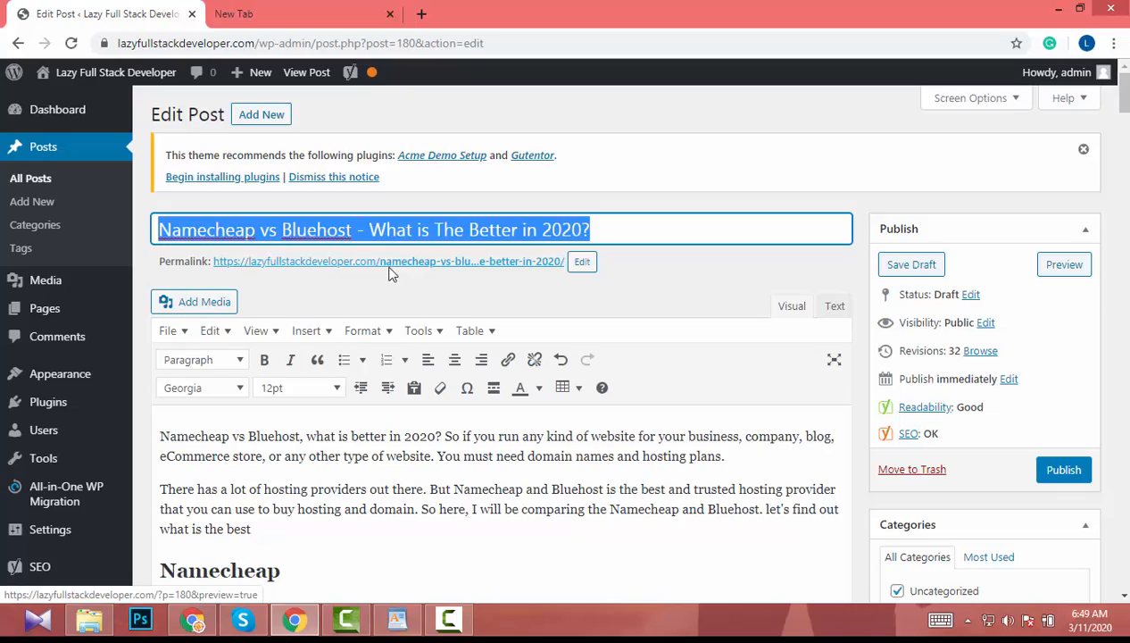
pyautogui.scroll(-15, 389, 274)
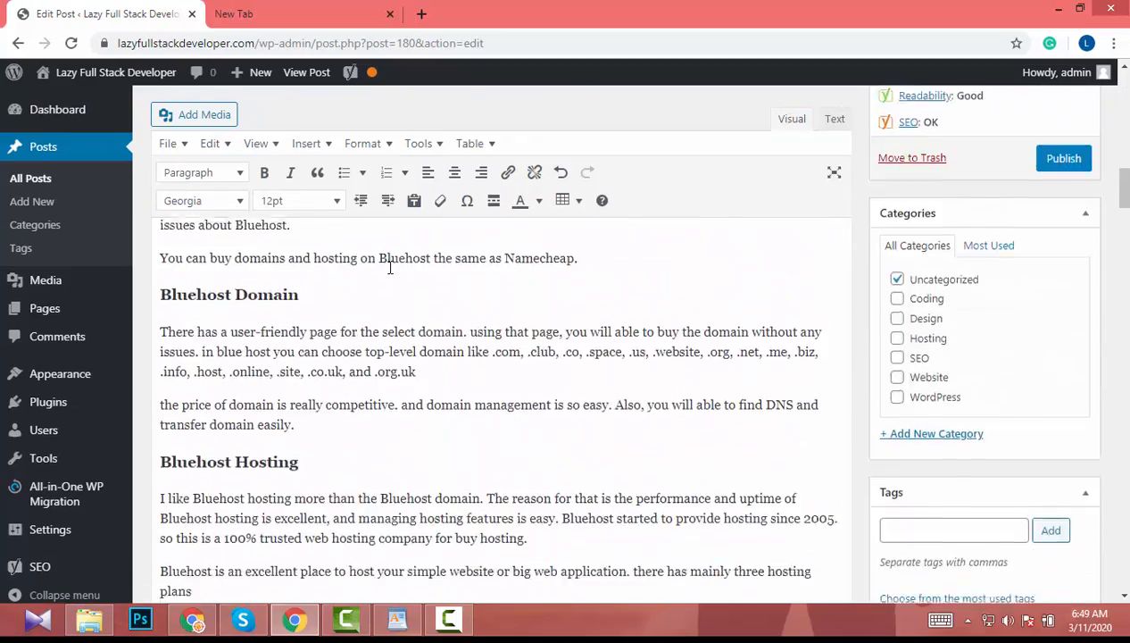
pyautogui.scroll(15, 389, 267)
pyautogui.click(435, 231)
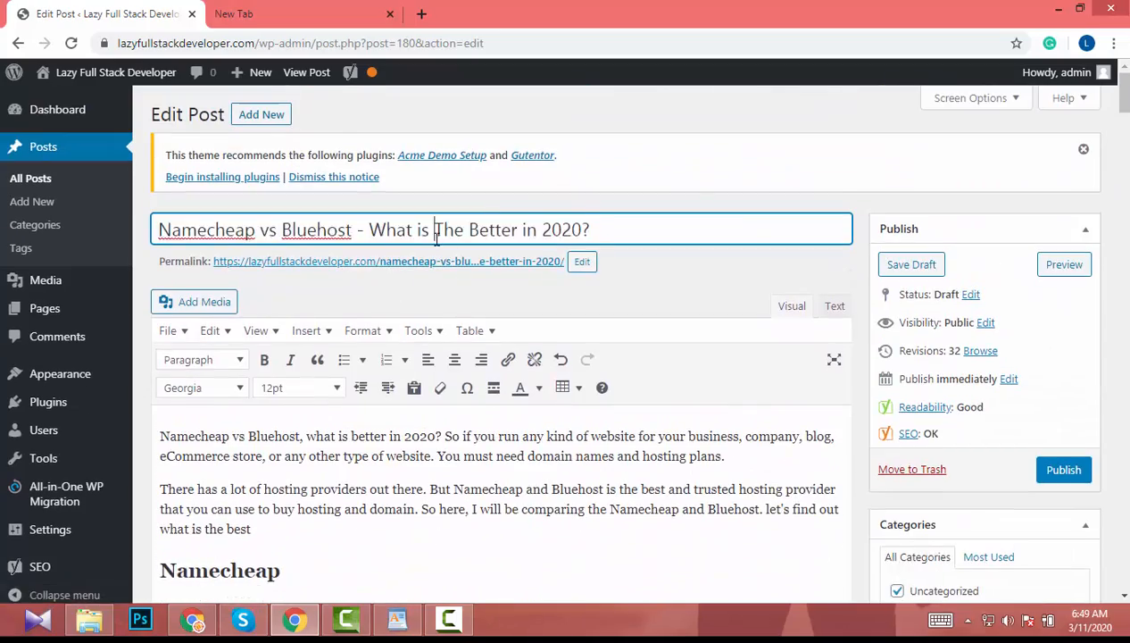
pyautogui.tripleClick(435, 230)
pyautogui.hotkey('ctrl', 'c')
# Open the snippet editor under the Google preview in the Yoast SEO section.
pyautogui.scroll(-10, 431, 359)
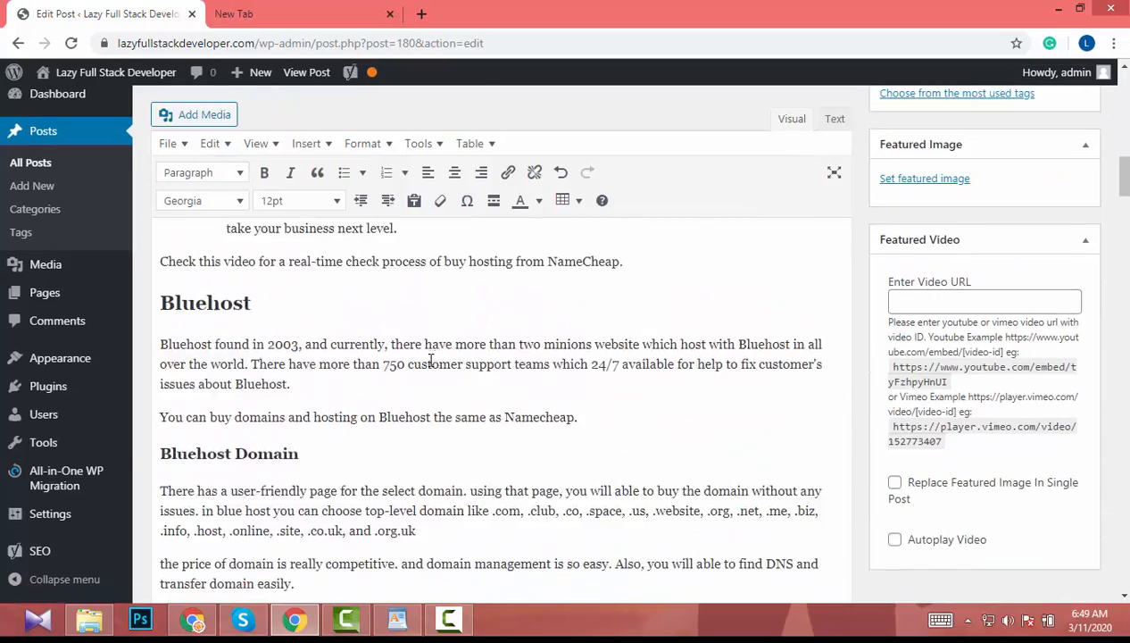
pyautogui.scroll(-20, 430, 360)
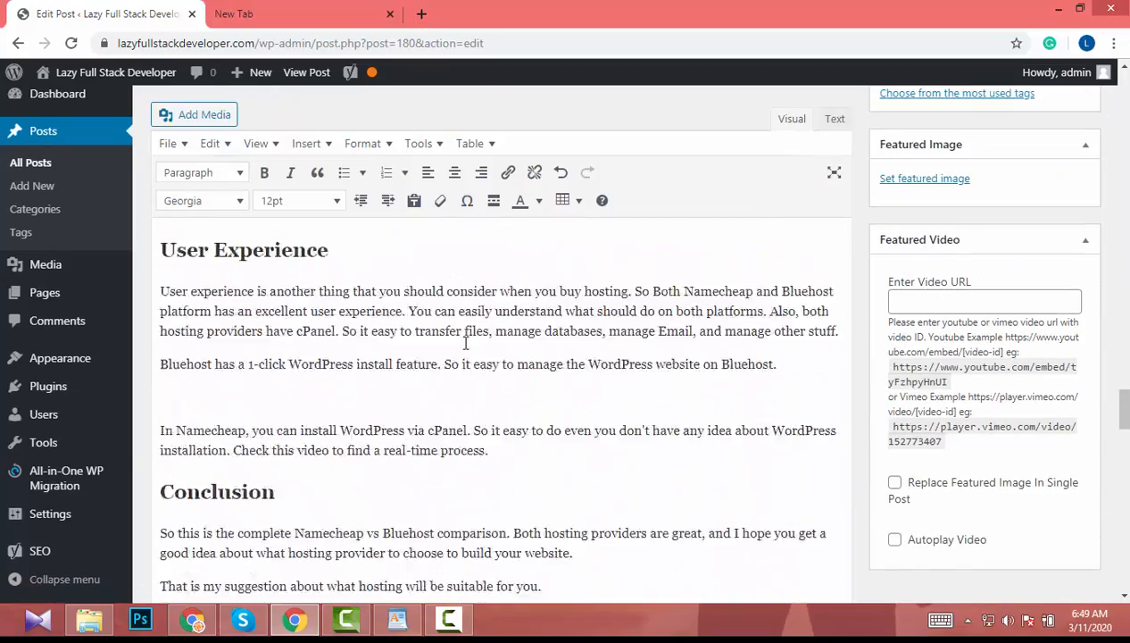
pyautogui.scroll(-10, 456, 357)
pyautogui.scroll(5, 451, 361)
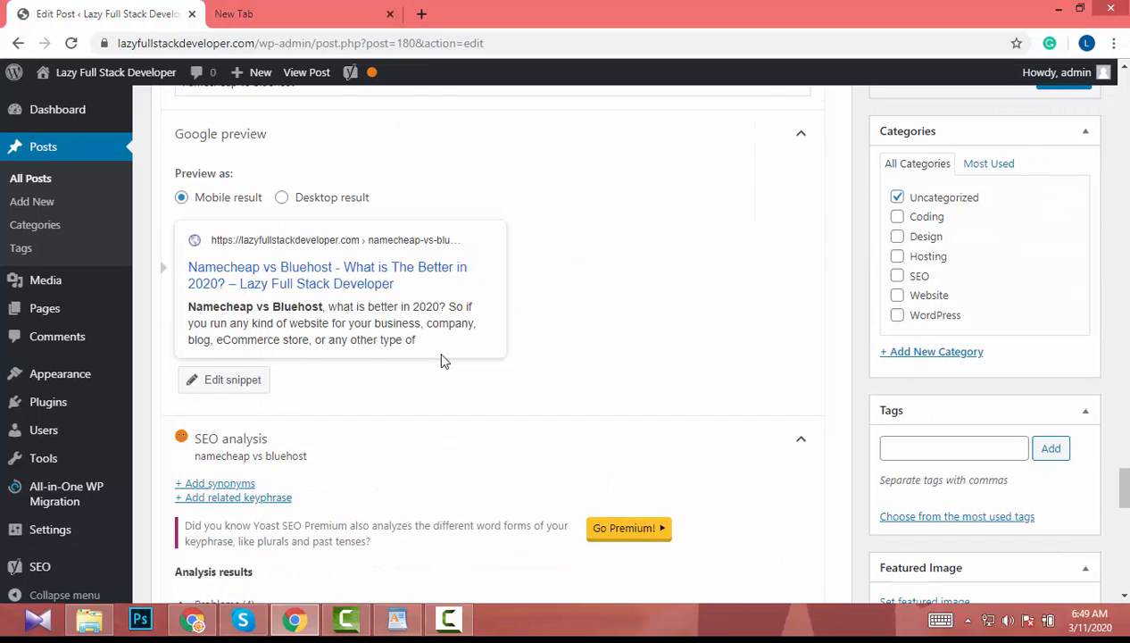
pyautogui.scroll(2, 437, 361)
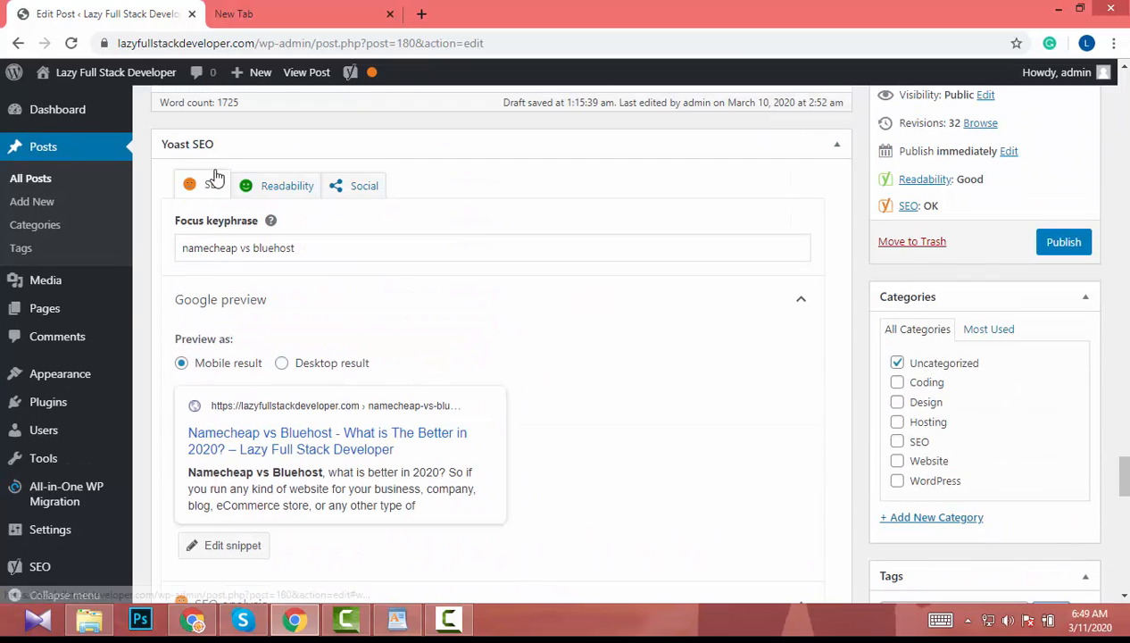
pyautogui.scroll(-1, 246, 285)
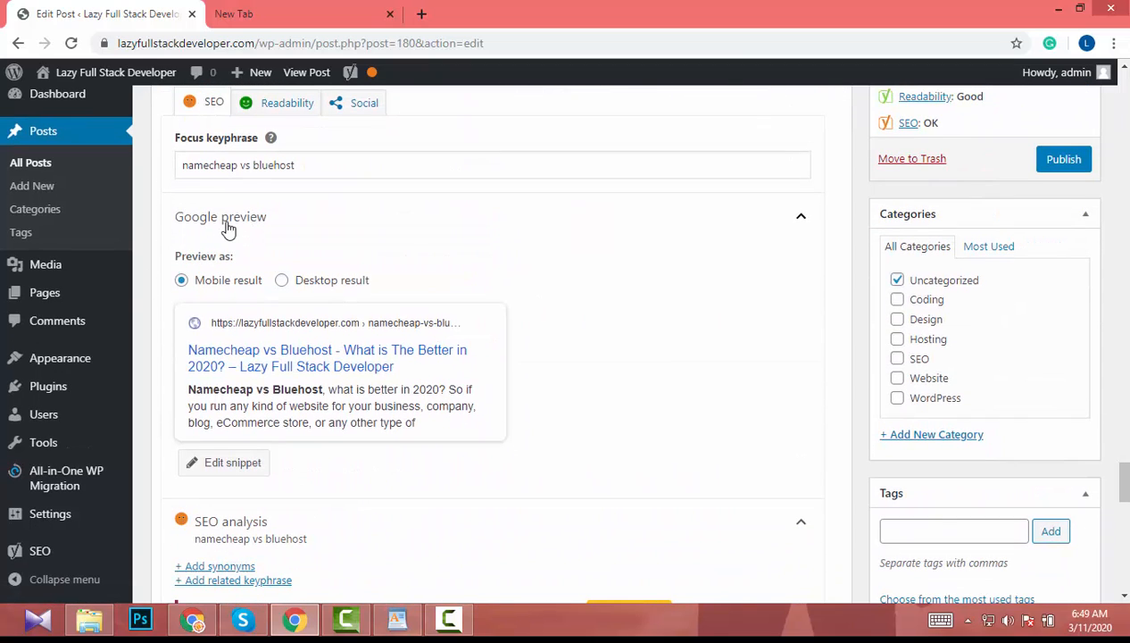
pyautogui.click(228, 228)
pyautogui.click(227, 229)
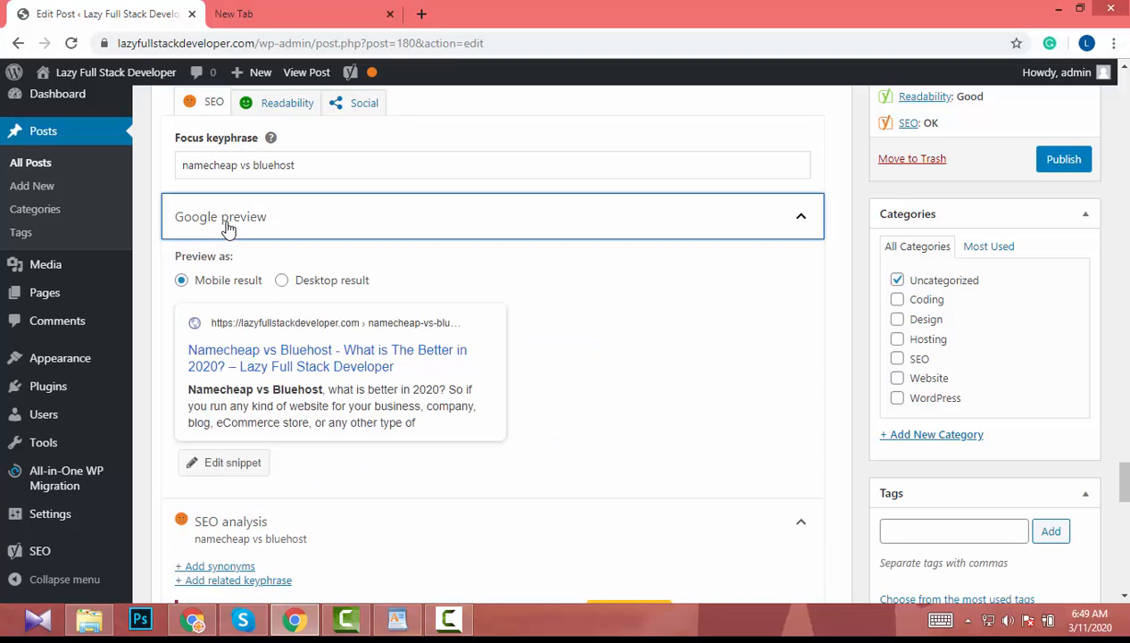
pyautogui.scroll(-2, 228, 229)
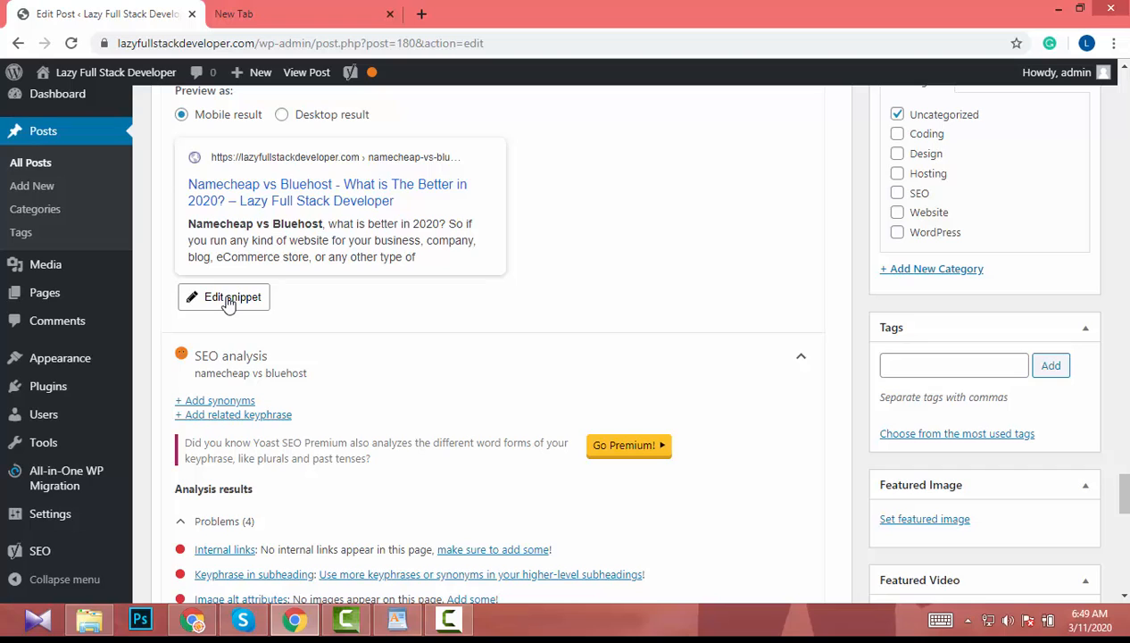
pyautogui.click(228, 300)
pyautogui.scroll(-1, 231, 302)
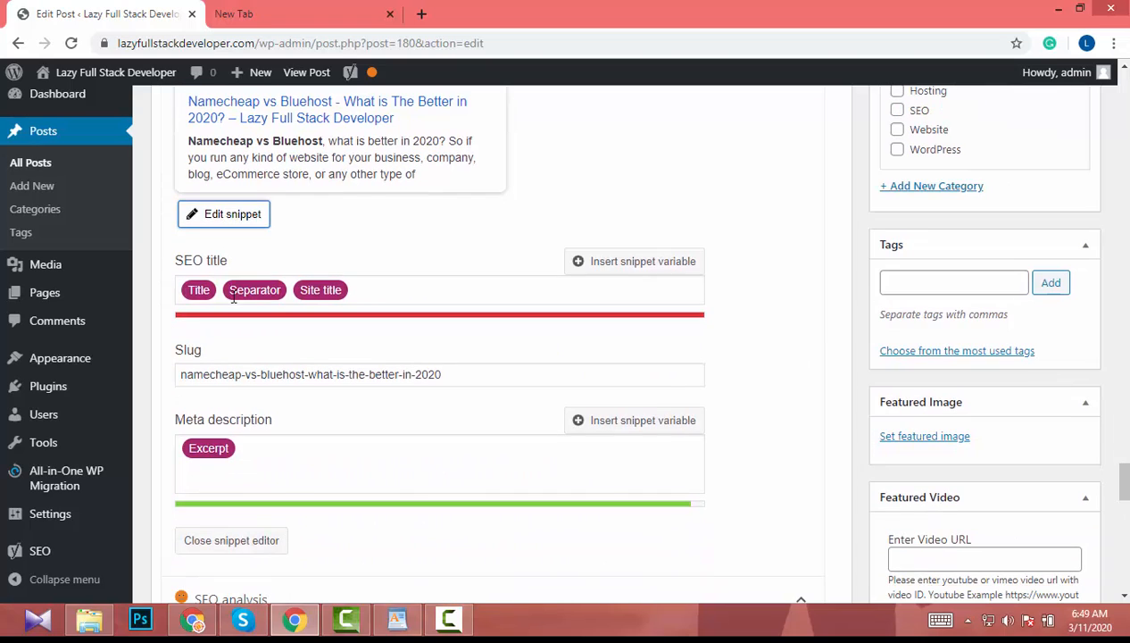
# Replace the SEO title's Title, Separator and Site title variables with "Namecheap vs Bluehost - What is The Better in 2020?".
pyautogui.click(366, 297)
pyautogui.hotkey('ctrl', 'a')
pyautogui.press('BackSpace')
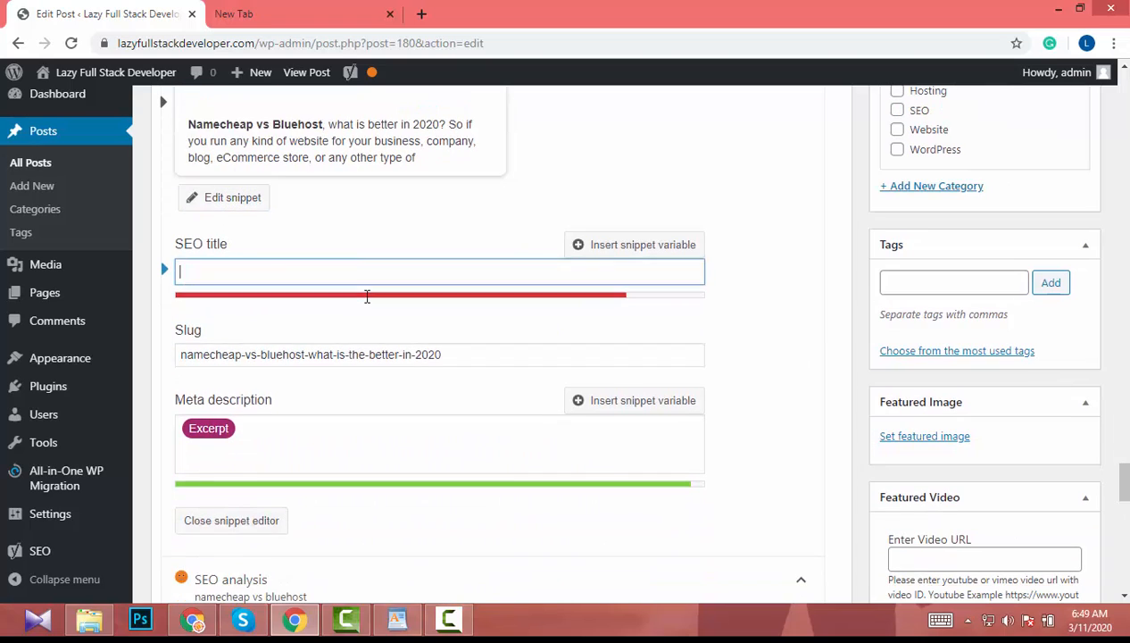
pyautogui.hotkey('ctrl', 'v')
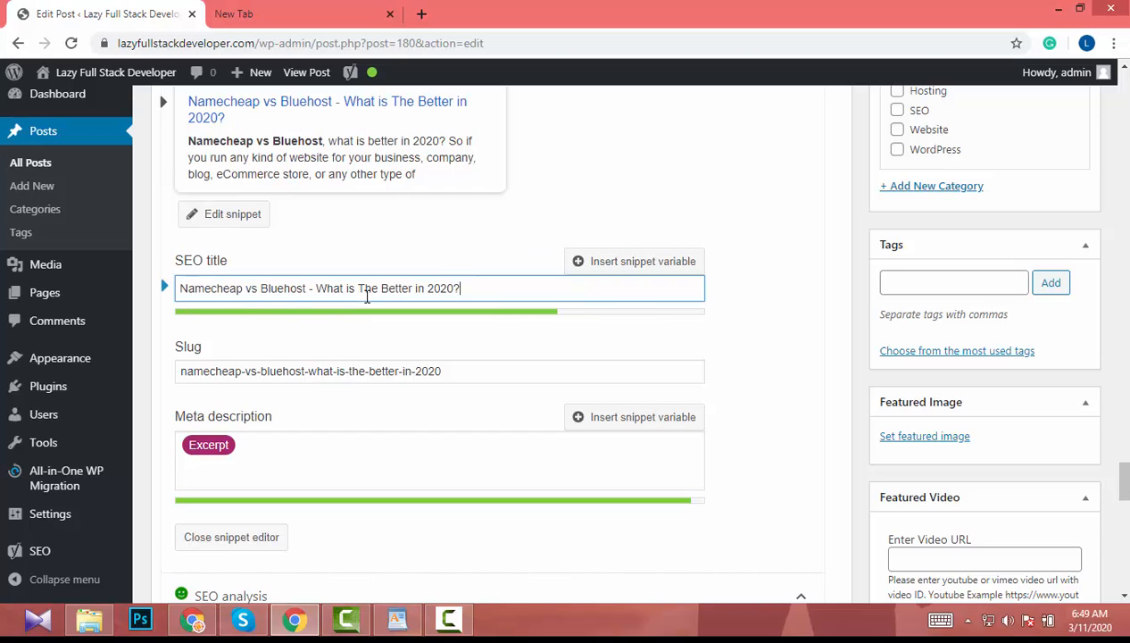
# Remove the Excerpt variable from the snippet's meta description.
pyautogui.scroll(-3, 428, 333)
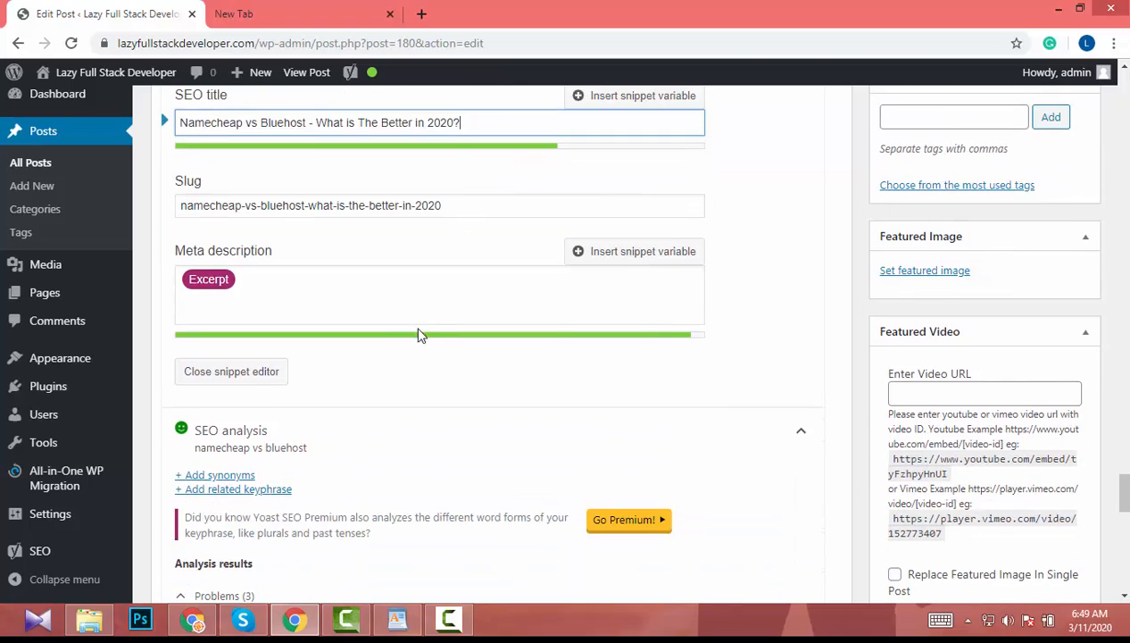
pyautogui.click(302, 297)
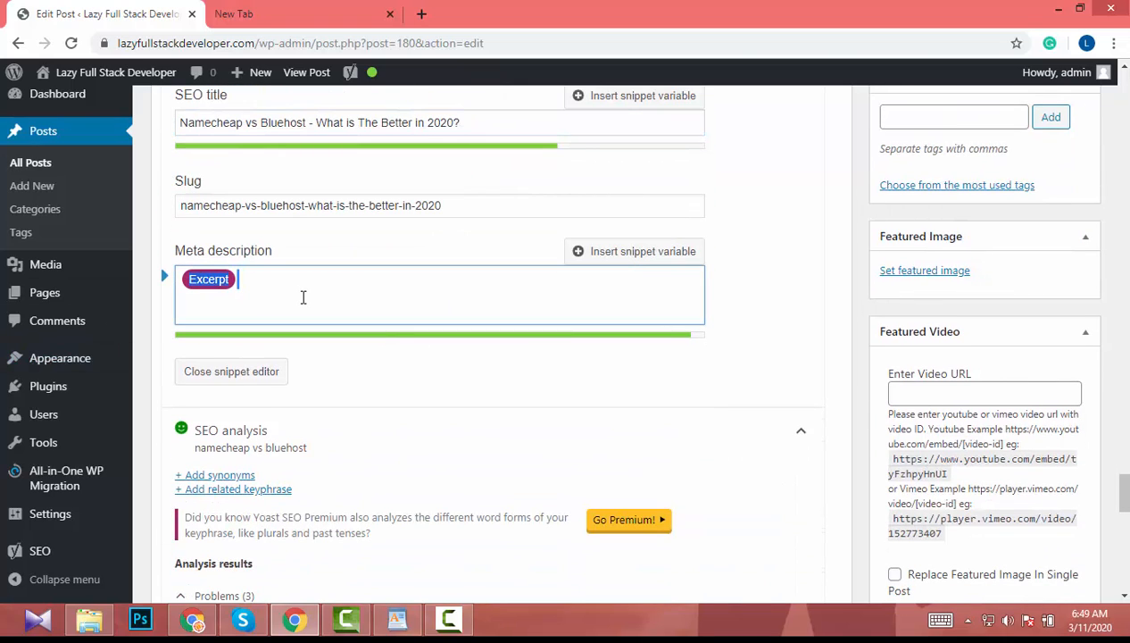
pyautogui.hotkey('ctrl', 'a')
pyautogui.press('BackSpace')
# Copy the post's opening paragraph, from "Namecheap vs Bluehost, what is better in 2020?" through "hosting plans.".
pyautogui.scroll(9, 473, 309)
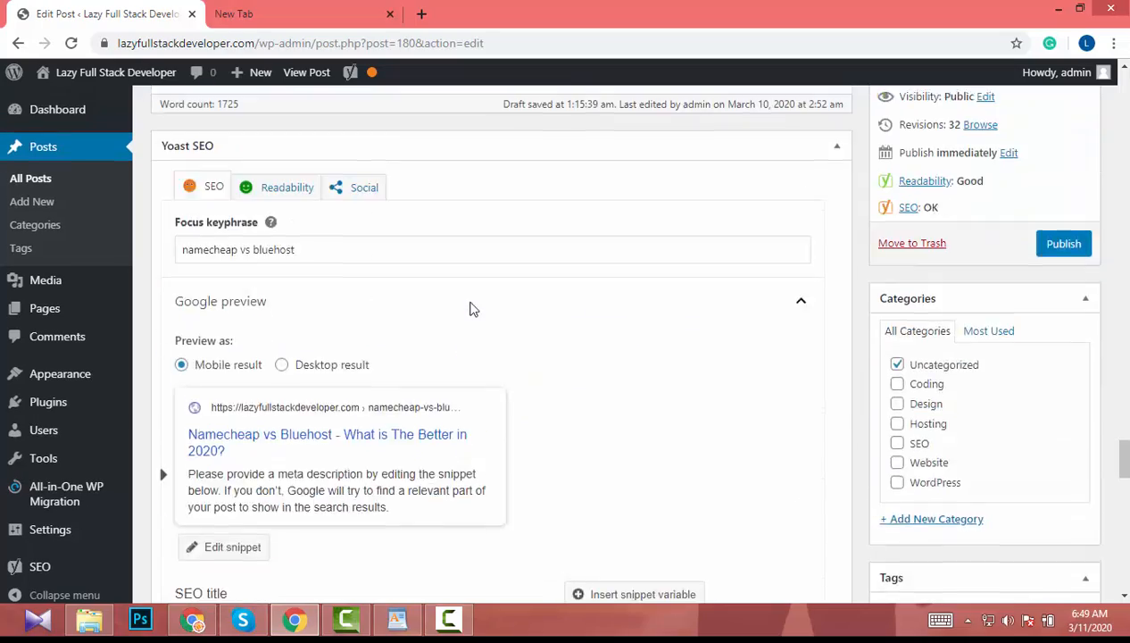
pyautogui.scroll(20, 473, 309)
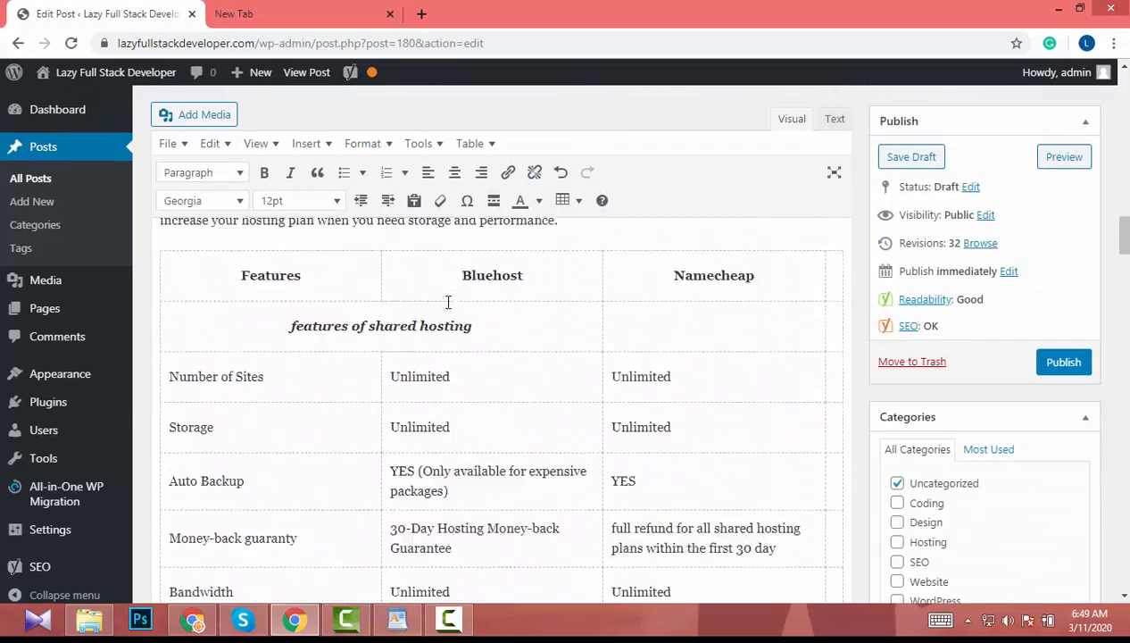
pyautogui.scroll(20, 448, 302)
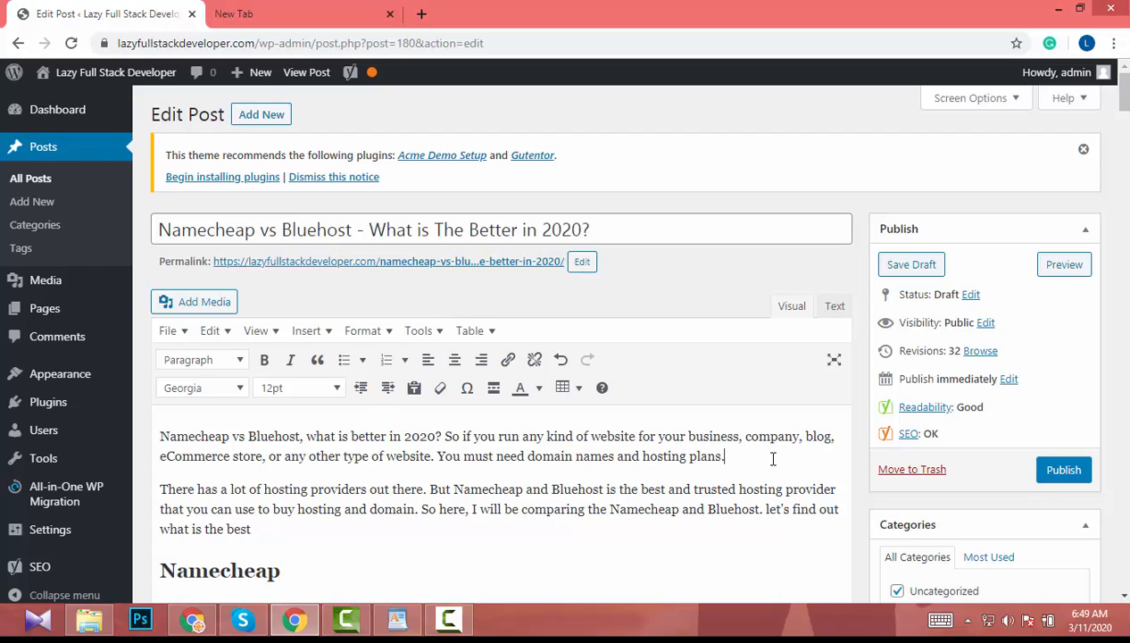
pyautogui.moveTo(773, 459); pyautogui.dragTo(143, 434)
pyautogui.hotkey('ctrl', 'c')
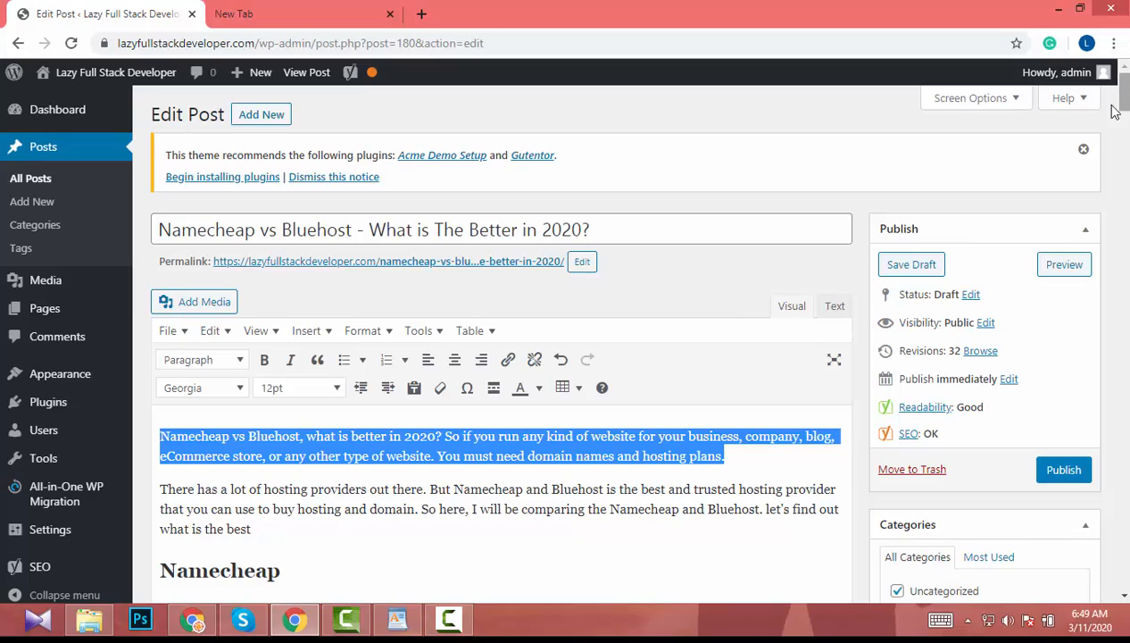
# Paste the copied opening paragraph into the Meta description of the Yoast snippet editor.
pyautogui.scroll(-15, 854, 235)
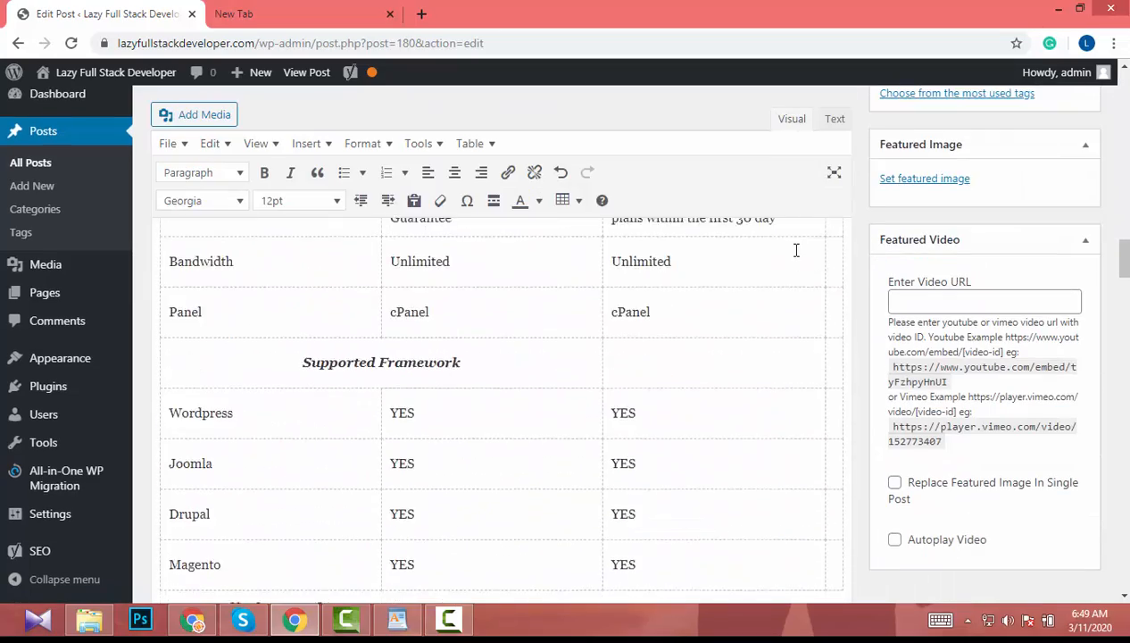
pyautogui.scroll(-20, 797, 254)
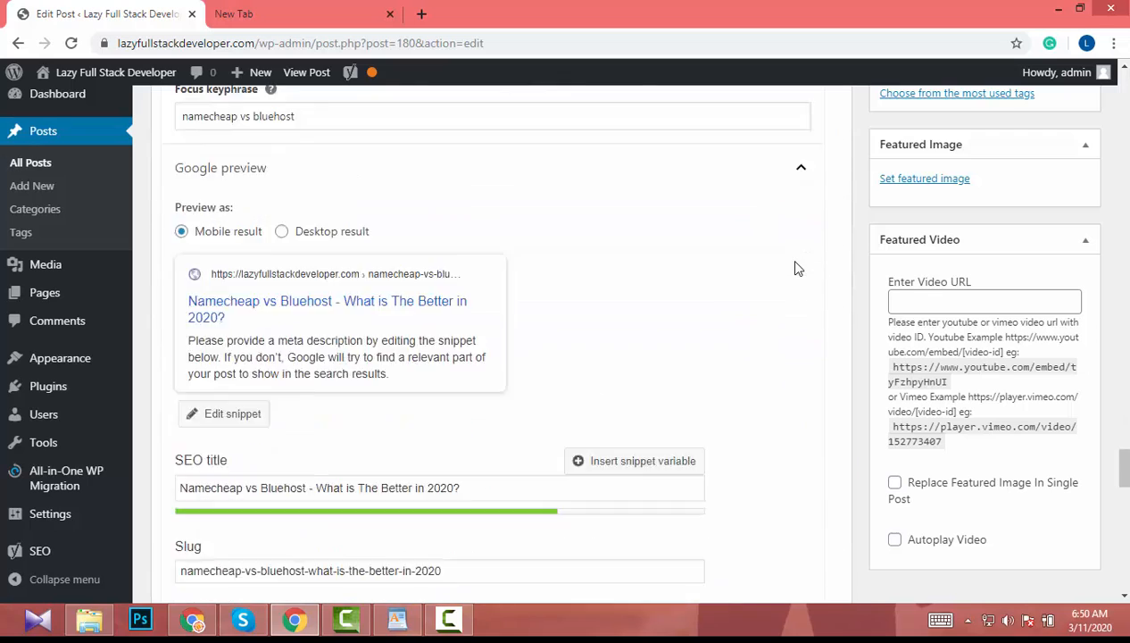
pyautogui.scroll(-4, 796, 268)
pyautogui.scroll(5, 797, 268)
pyautogui.scroll(-4, 606, 419)
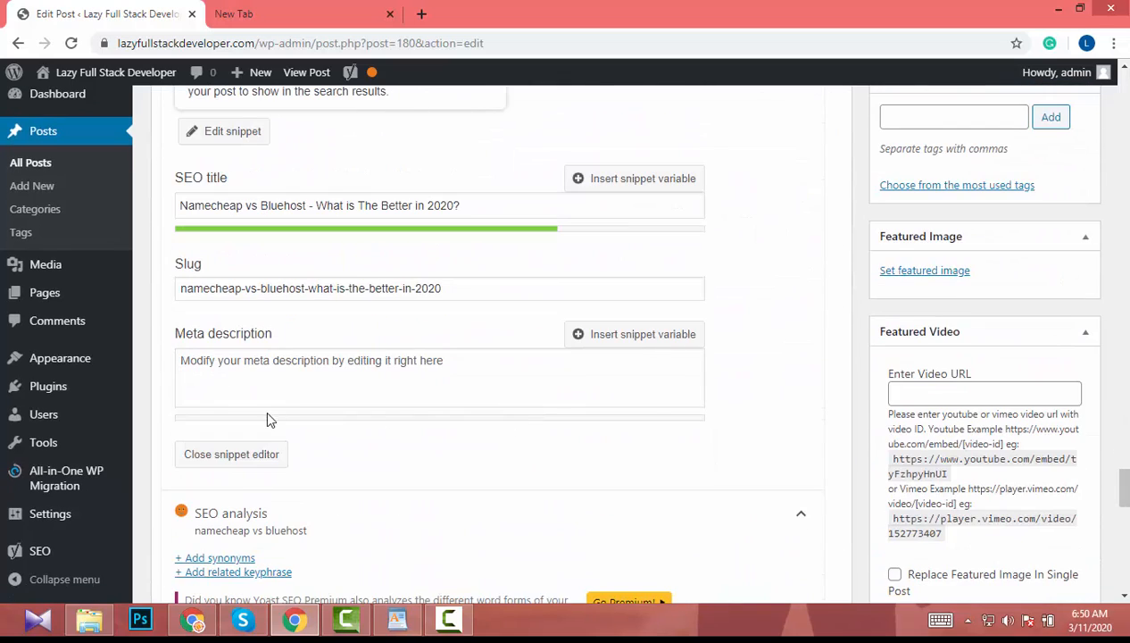
pyautogui.click(246, 360)
pyautogui.hotkey('ctrl', 'v')
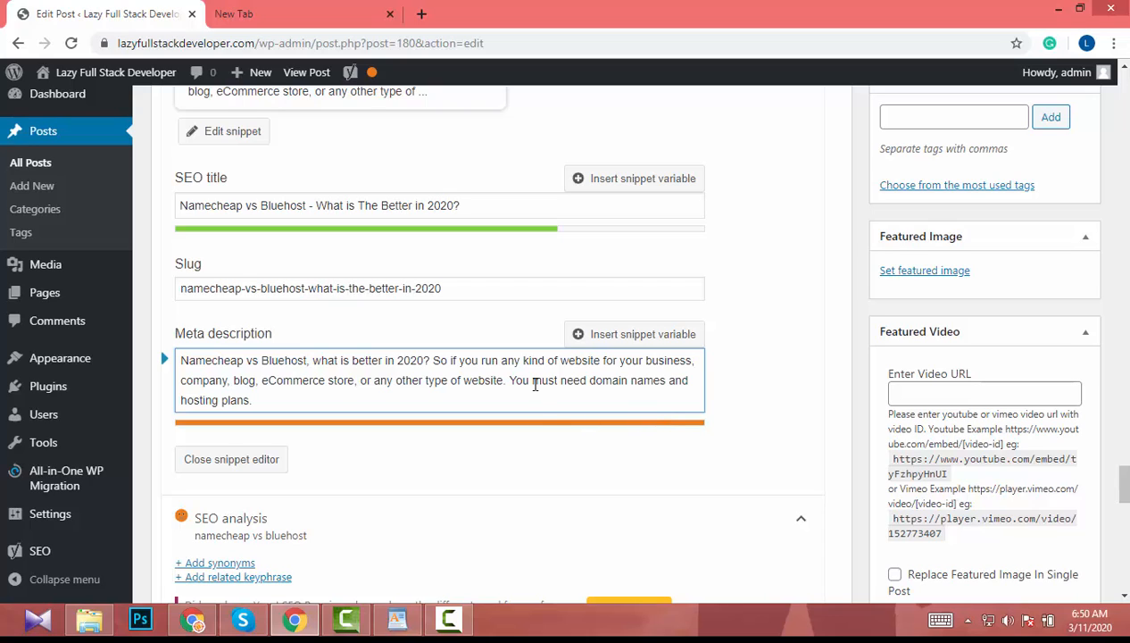
# Shorten the meta description by deleting "You must need domain names and hosting plans." and the item "eCommerce store".
pyautogui.keyDown('shift'); pyautogui.click(511, 381); pyautogui.keyUp('shift')
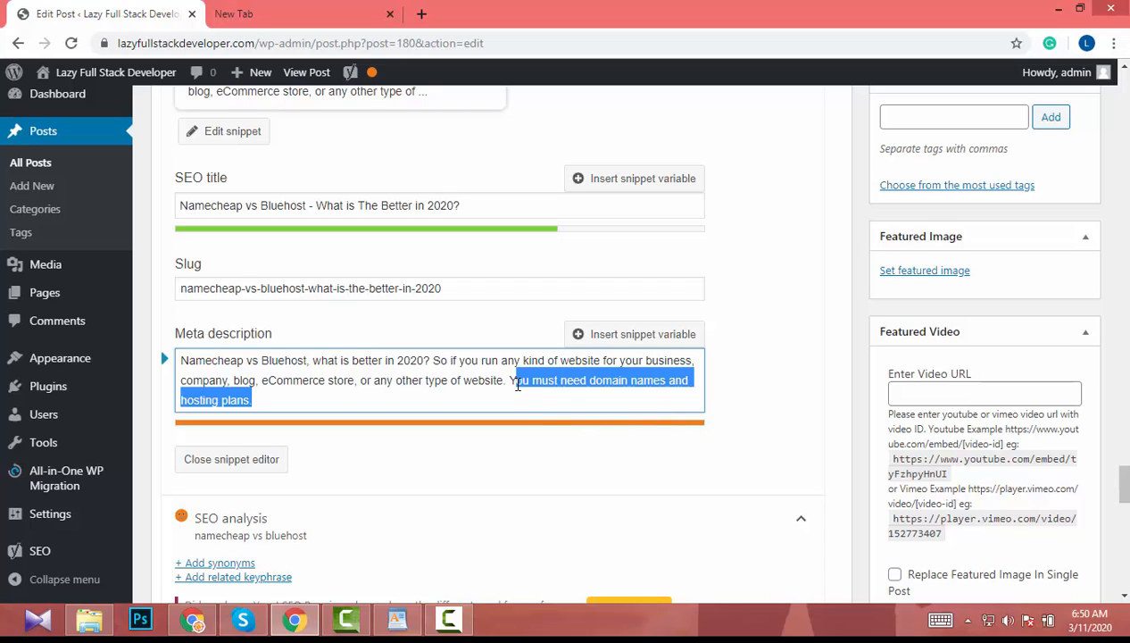
pyautogui.press('BackSpace')
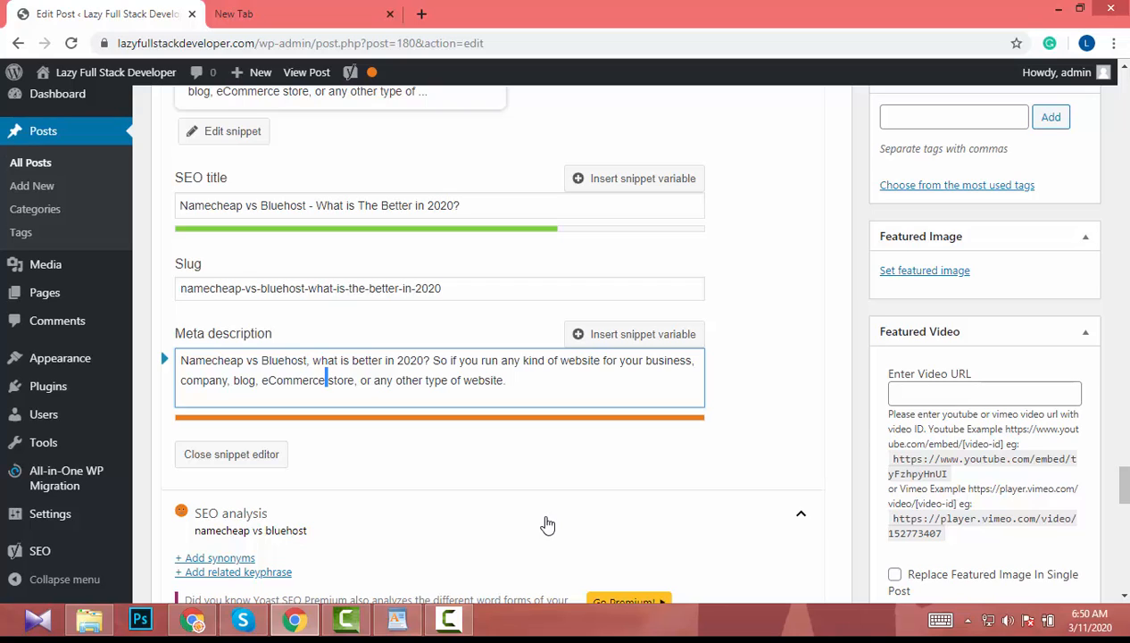
pyautogui.hotkey('shift', 'Right')
pyautogui.hotkey('shift', 'Right')
pyautogui.hotkey('shift', 'Right')
pyautogui.hotkey('shift', 'Right')
pyautogui.hotkey('shift', 'Right')
pyautogui.press('BackSpace')
pyautogui.press('BackSpace')
pyautogui.press('BackSpace')
pyautogui.press('BackSpace')
pyautogui.press('BackSpace')
pyautogui.press('BackSpace')
pyautogui.press('BackSpace')
pyautogui.press('BackSpace')
pyautogui.press('BackSpace')
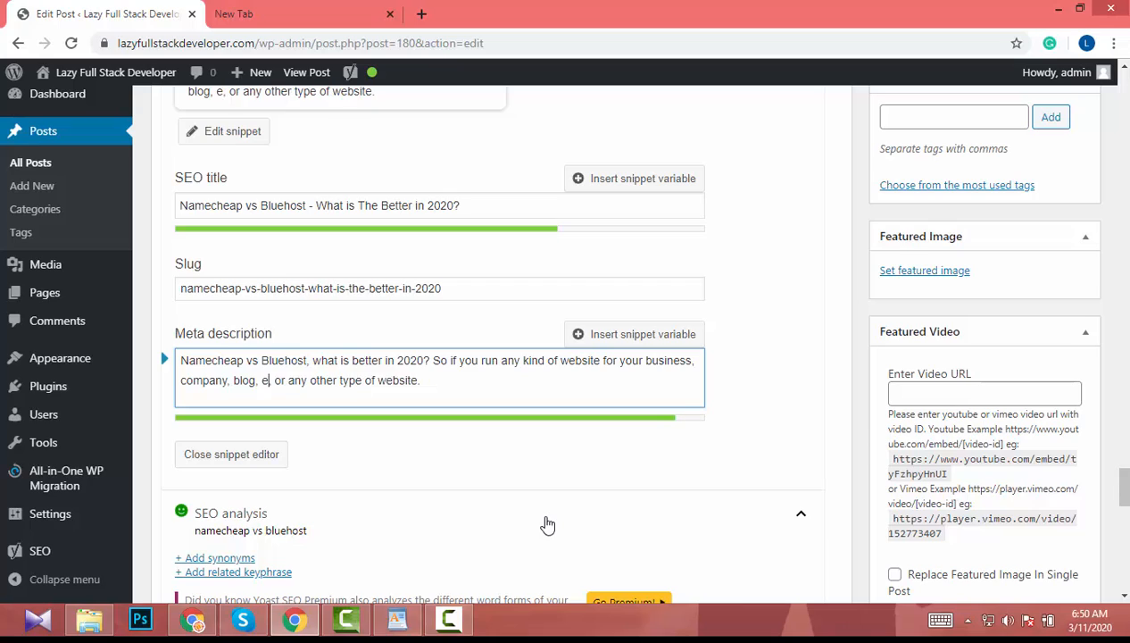
pyautogui.press('BackSpace')
pyautogui.press('BackSpace')
pyautogui.press('BackSpace')
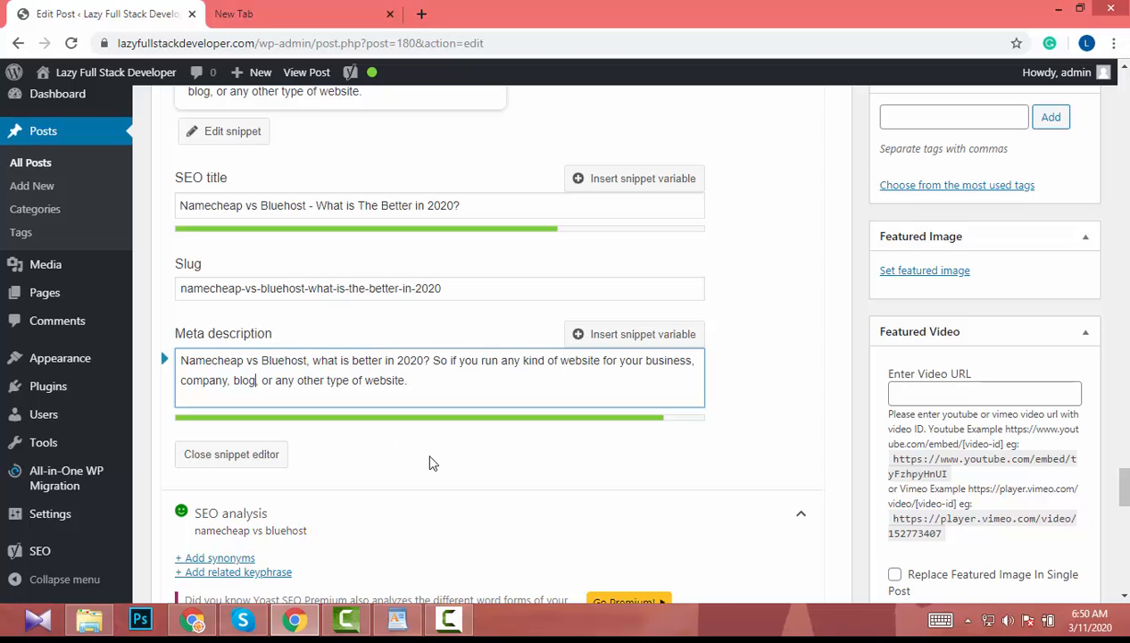
pyautogui.scroll(-1, 428, 462)
pyautogui.scroll(1, 428, 464)
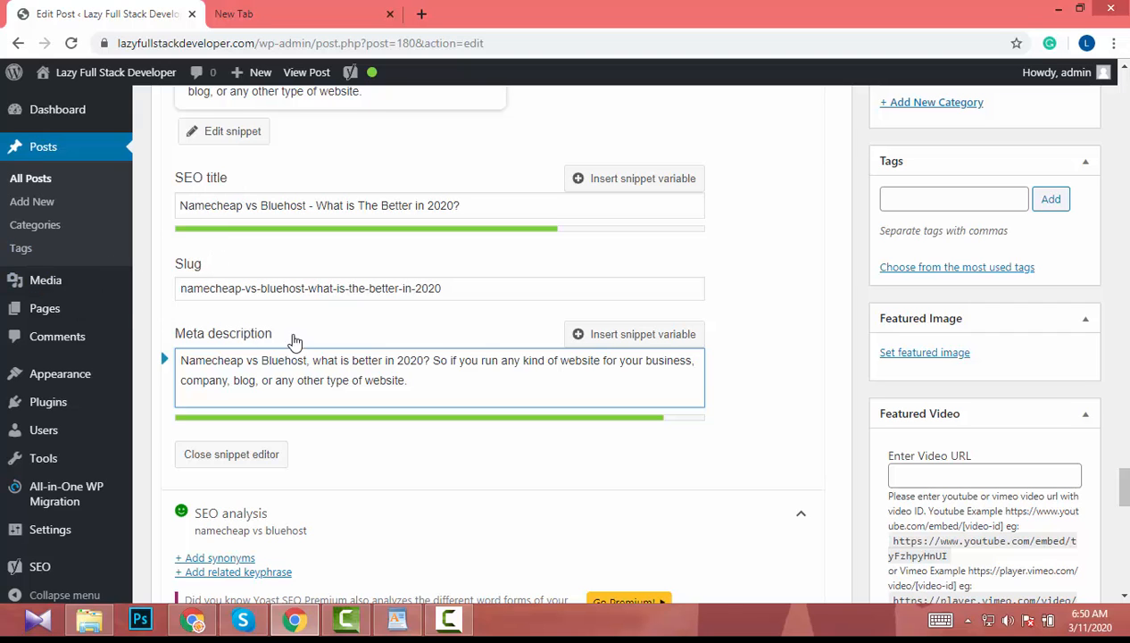
# Collapse the Google preview section in the Yoast SEO box.
pyautogui.scroll(4, 379, 434)
pyautogui.scroll(1, 299, 241)
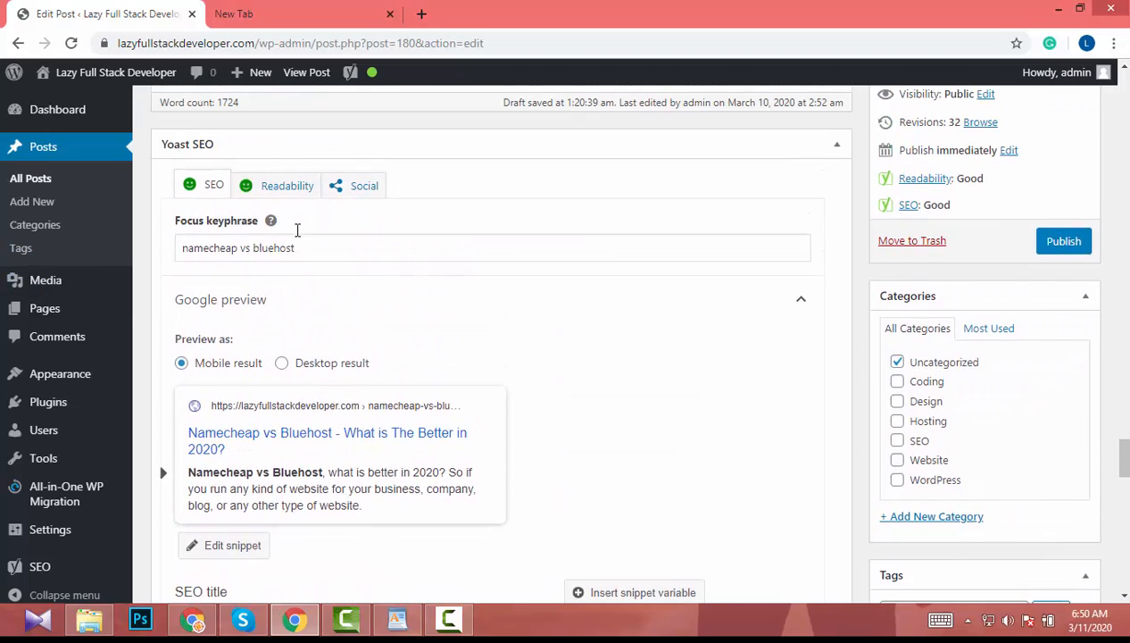
pyautogui.click(232, 299)
pyautogui.scroll(-1, 292, 354)
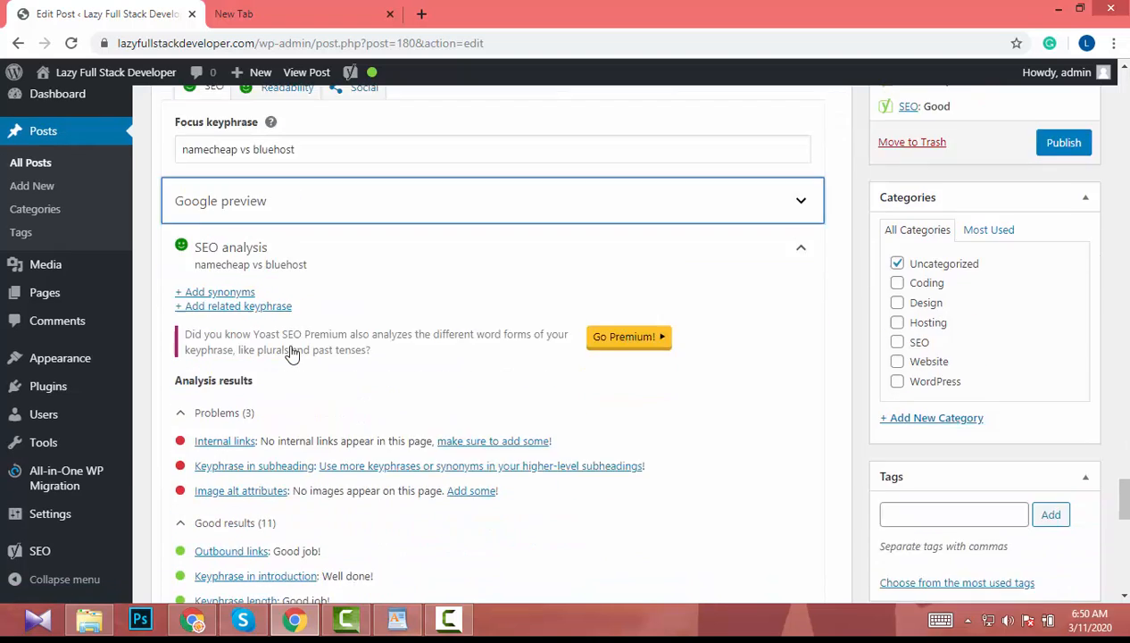
pyautogui.scroll(1, 292, 353)
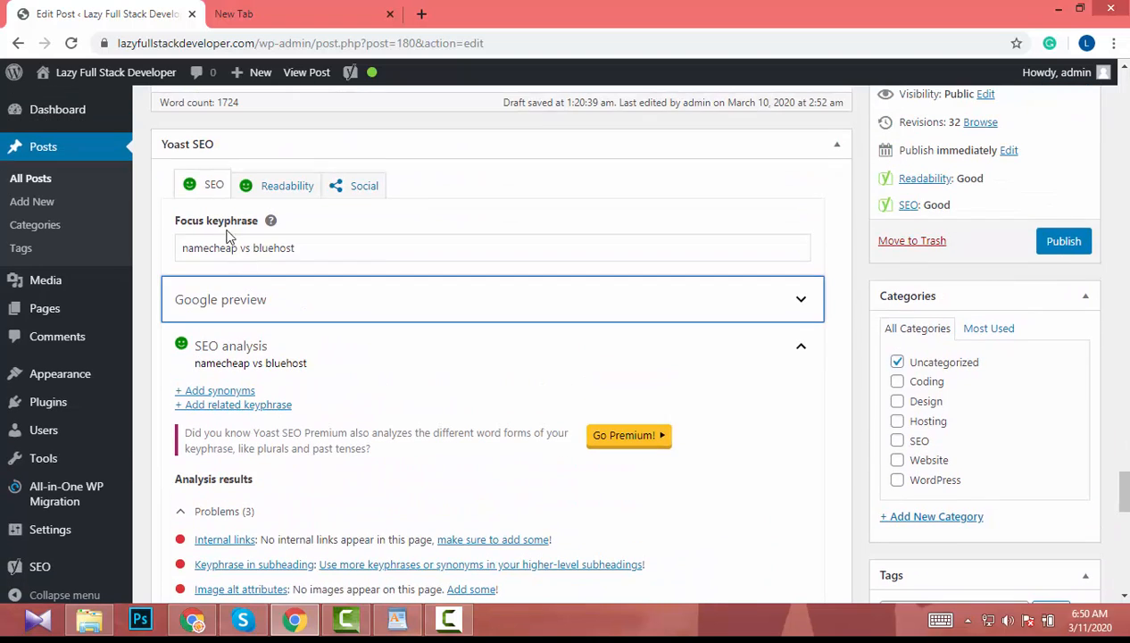
# Check the readability analysis, and review the problems and good results in the SEO analysis.
pyautogui.click(269, 195)
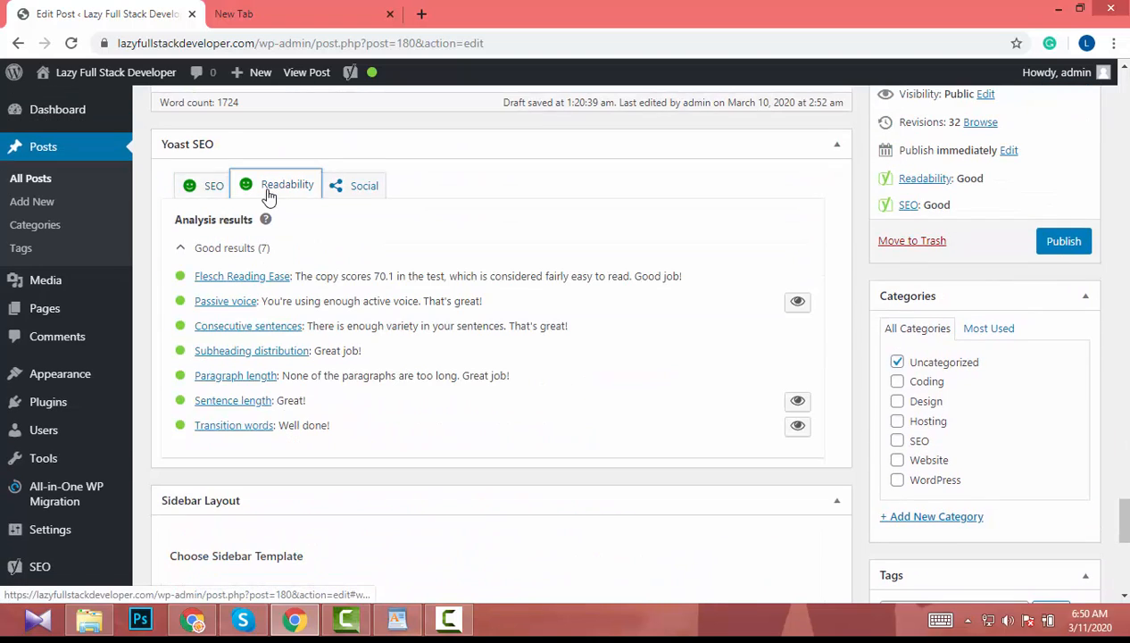
pyautogui.click(214, 194)
pyautogui.scroll(-4, 360, 255)
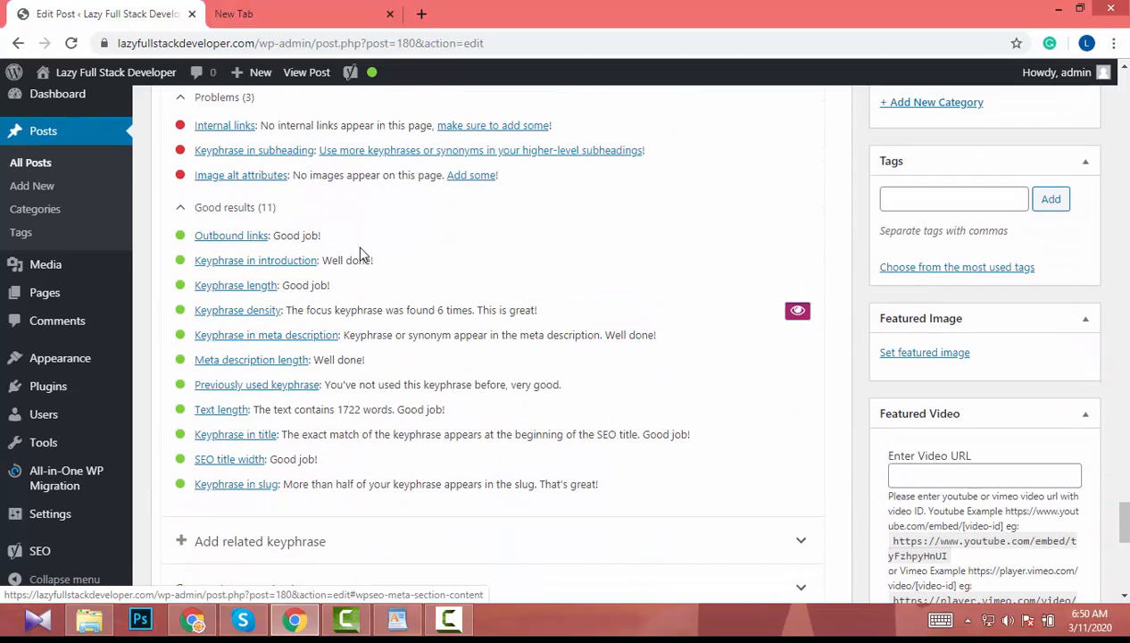
pyautogui.scroll(1, 361, 255)
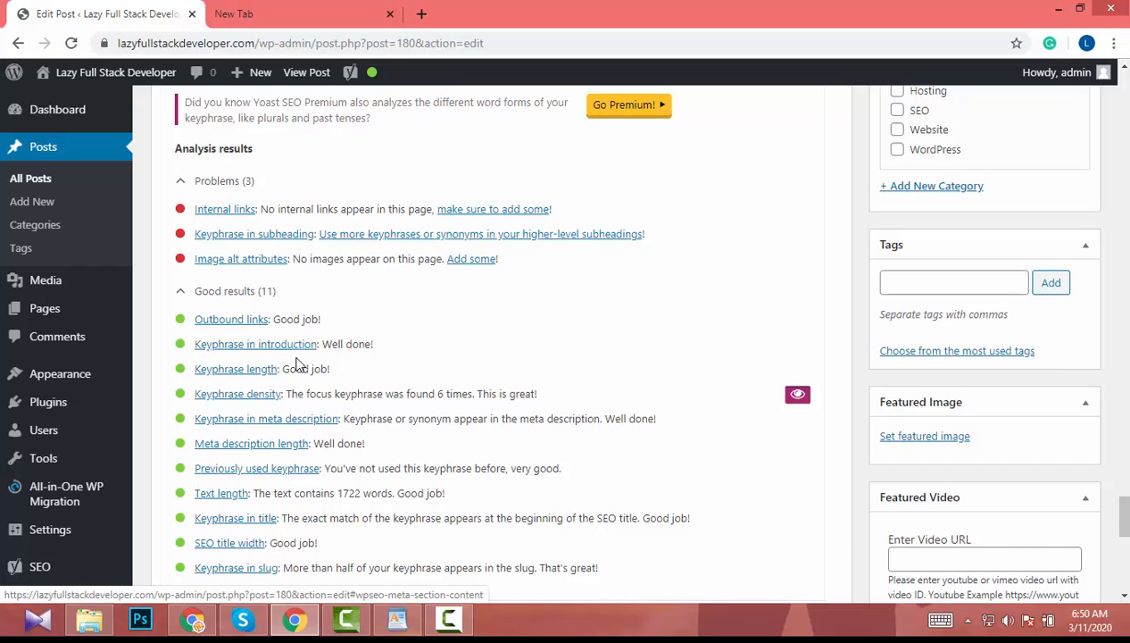
pyautogui.scroll(1, 217, 340)
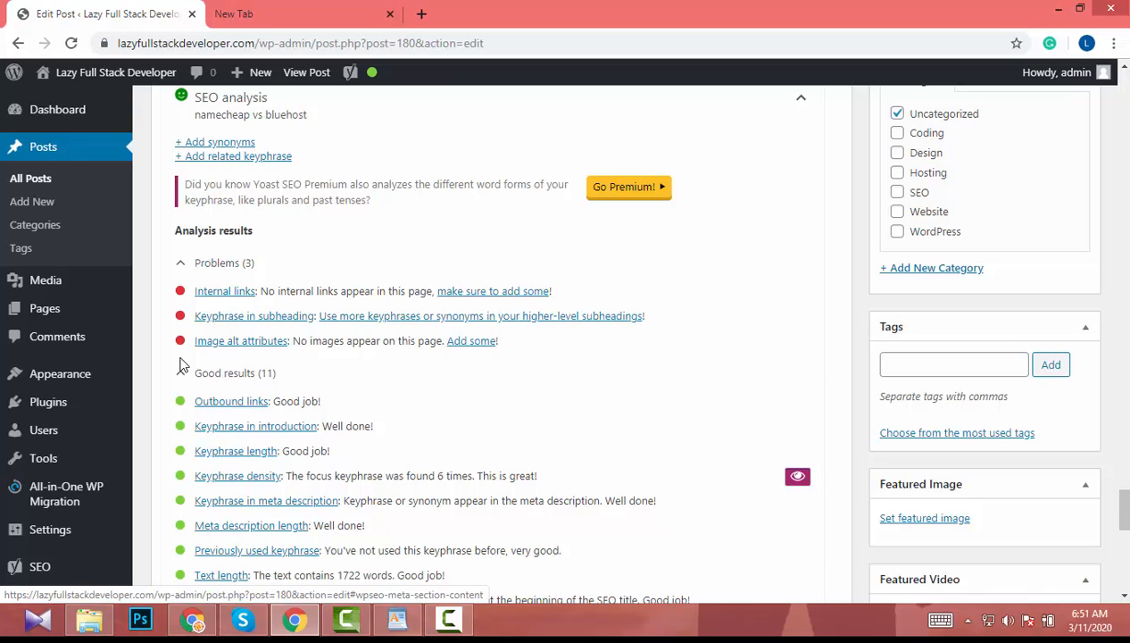
# Collapse the Good results list in the SEO analysis and review the remaining problems.
pyautogui.click(275, 382)
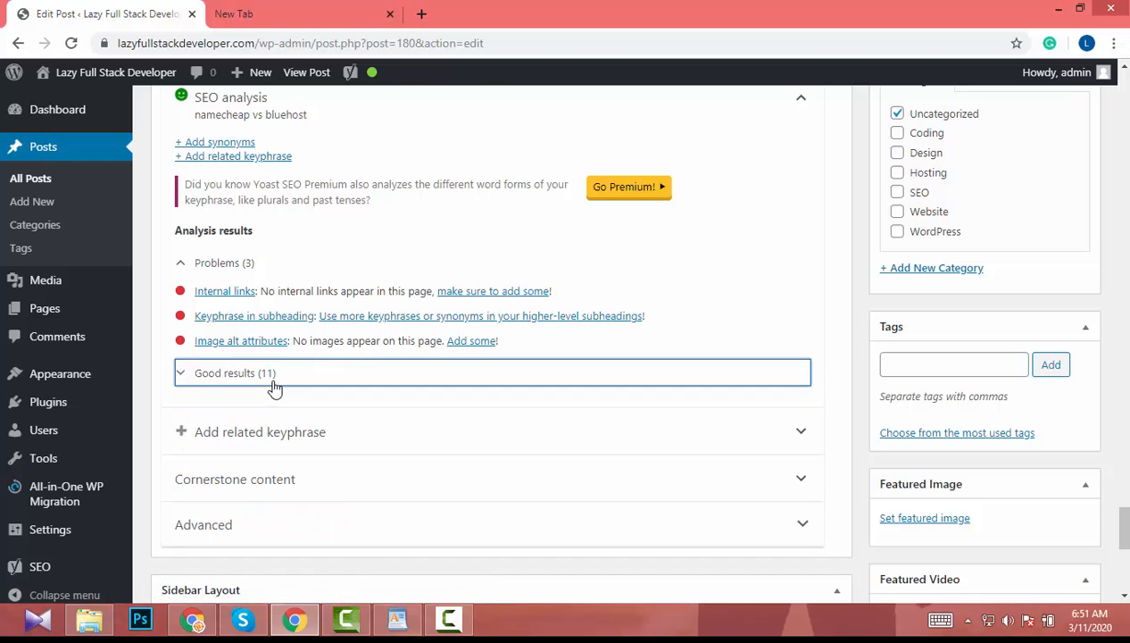
pyautogui.scroll(5, 273, 384)
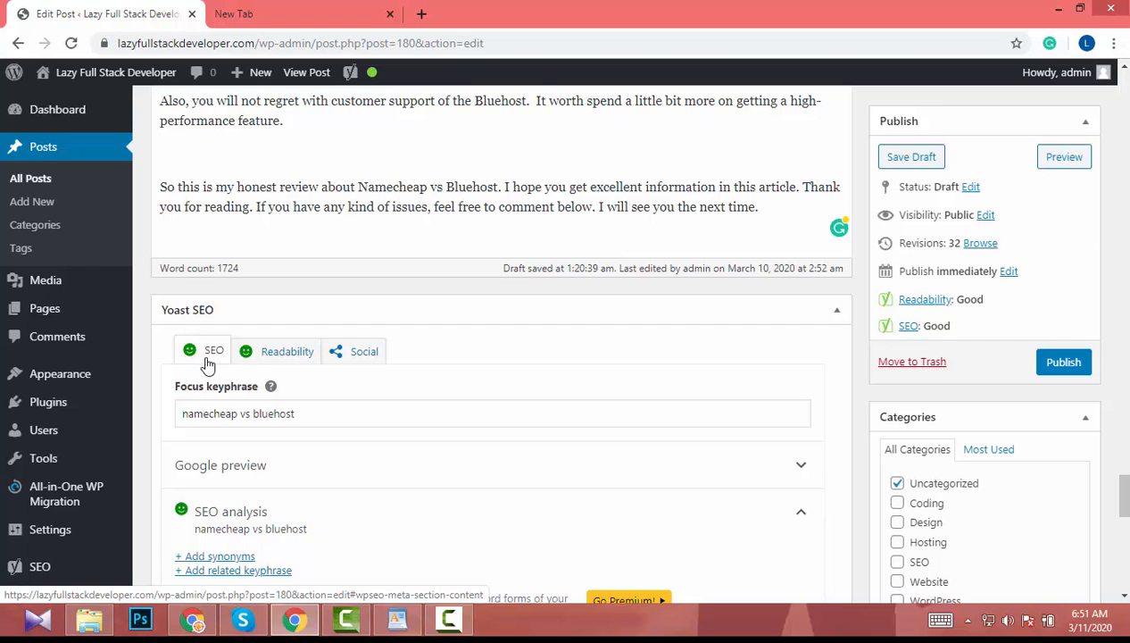
pyautogui.scroll(-4, 203, 363)
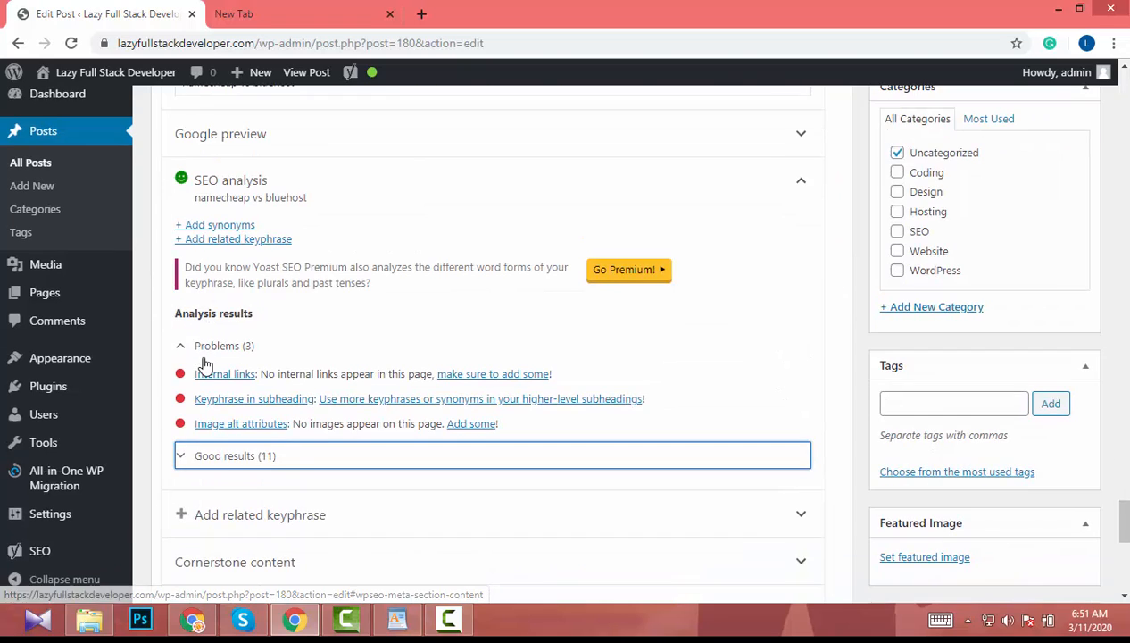
pyautogui.scroll(3, 223, 321)
# Highlight the passive voice result of the readability analysis in the post and examine the marked sentences.
pyautogui.click(267, 271)
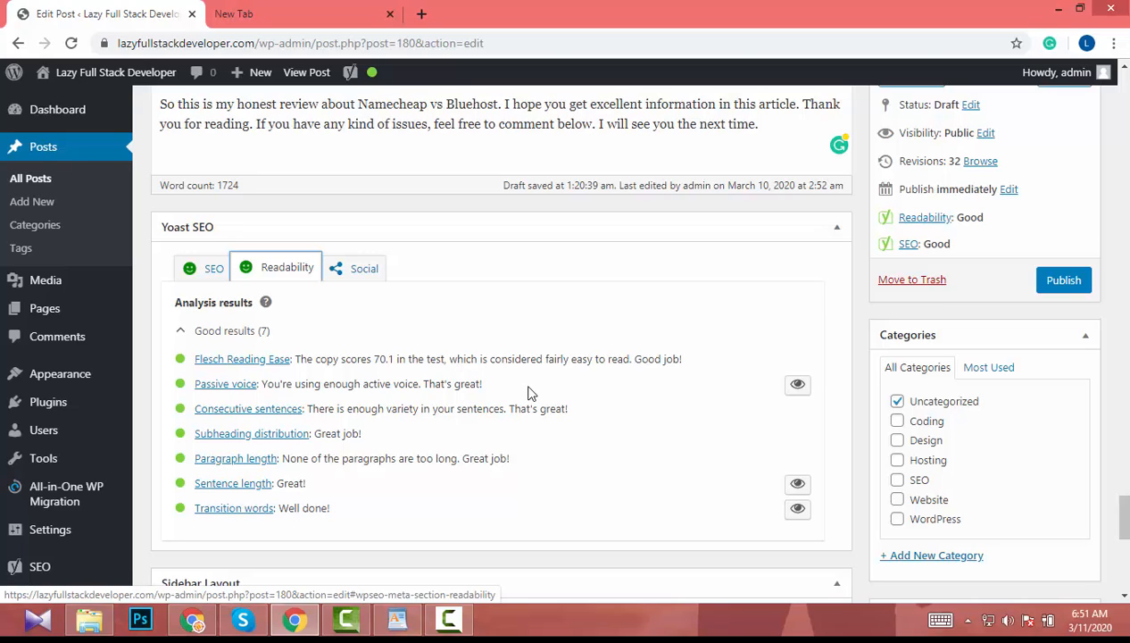
pyautogui.scroll(2, 527, 383)
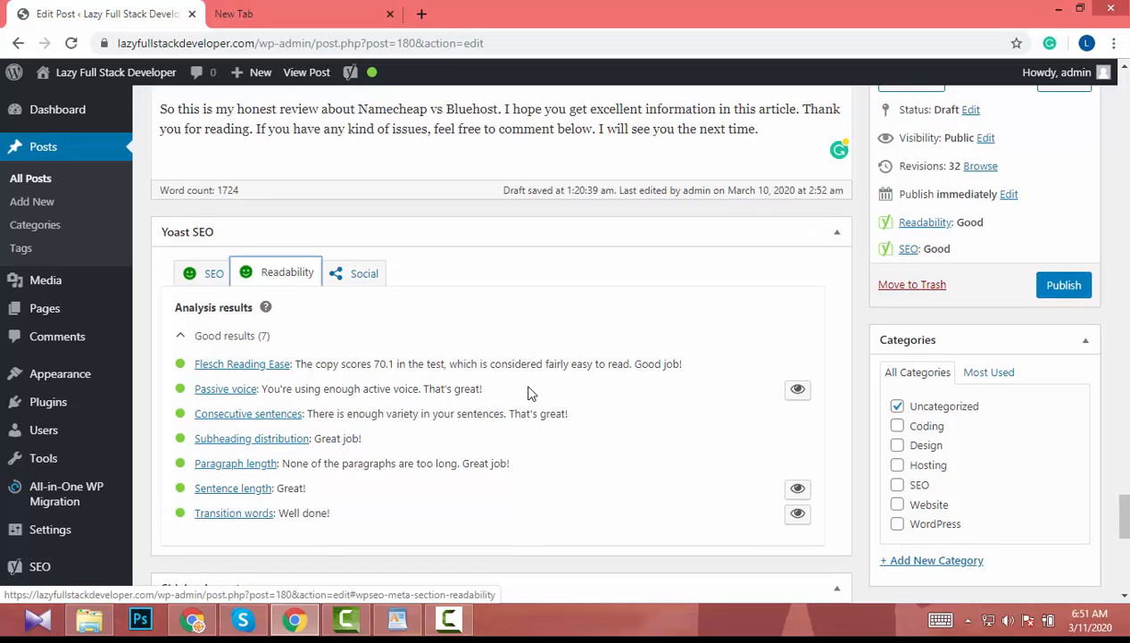
pyautogui.scroll(-3, 270, 308)
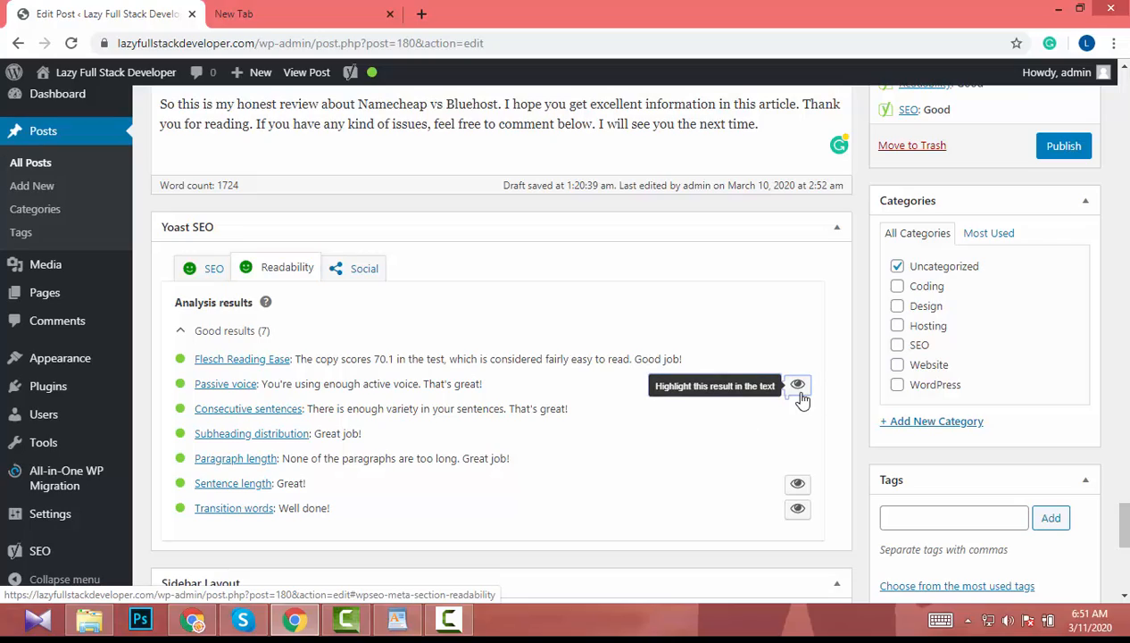
pyautogui.click(800, 392)
pyautogui.scroll(15, 553, 393)
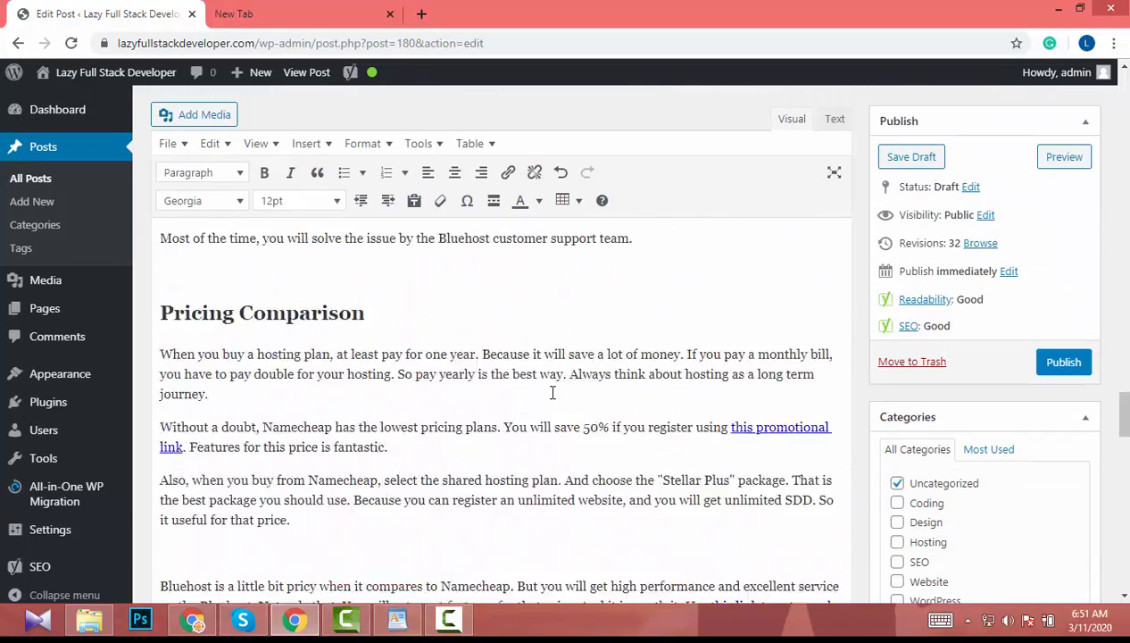
pyautogui.scroll(20, 552, 393)
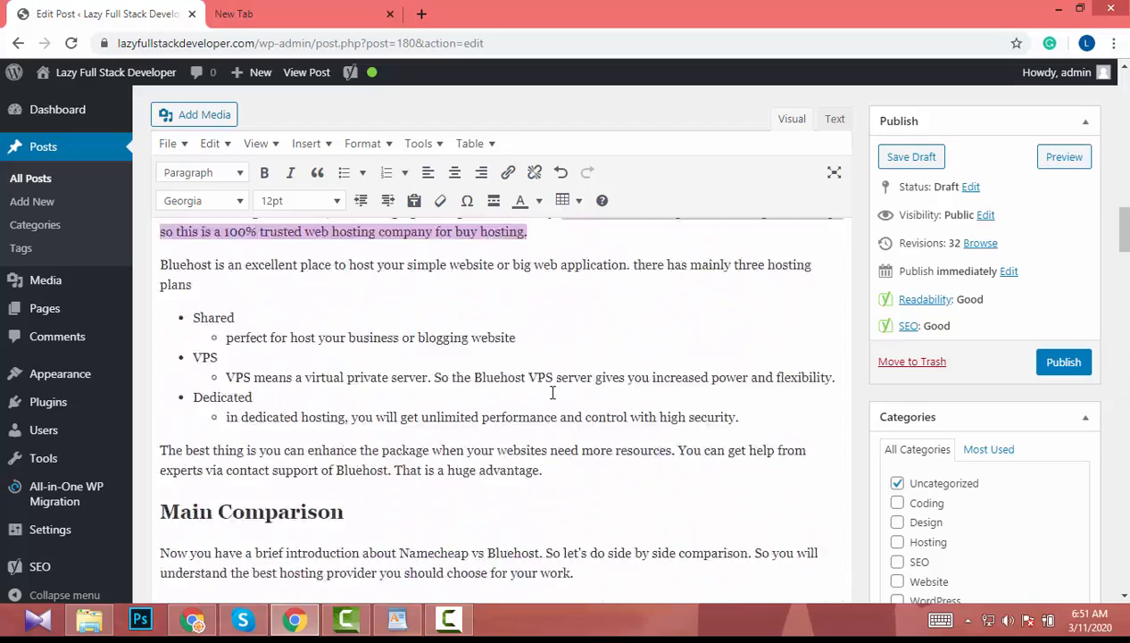
pyautogui.scroll(10, 552, 394)
pyautogui.scroll(-2, 483, 381)
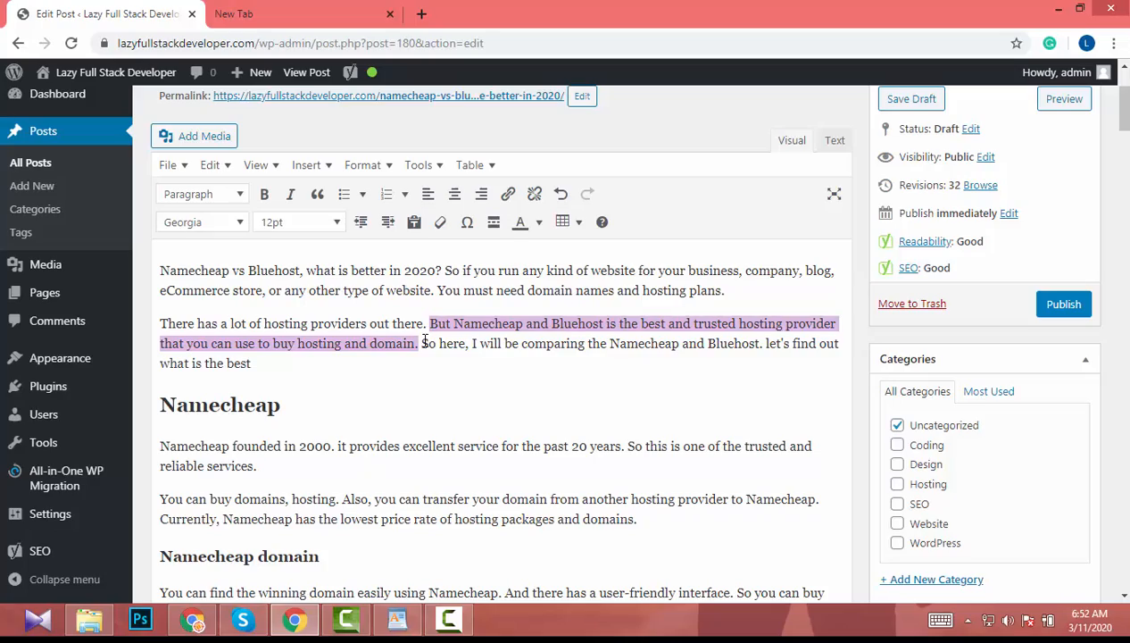
# Look through the rest of the post and remove the passive voice highlight from its text.
pyautogui.scroll(-20, 425, 343)
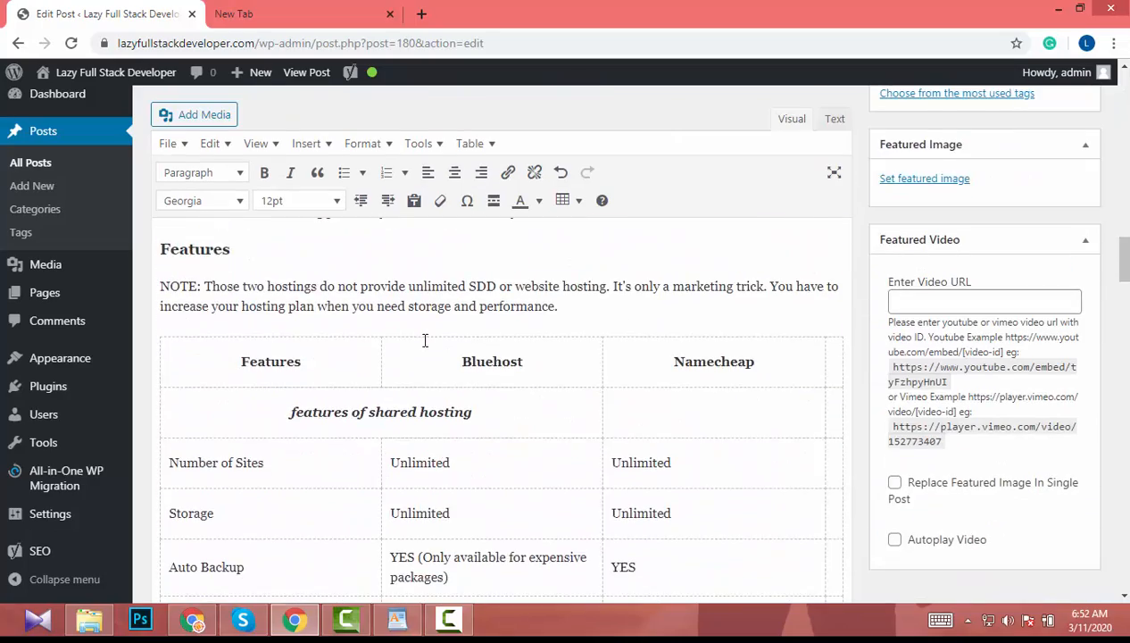
pyautogui.scroll(5, 425, 340)
pyautogui.scroll(-8, 425, 340)
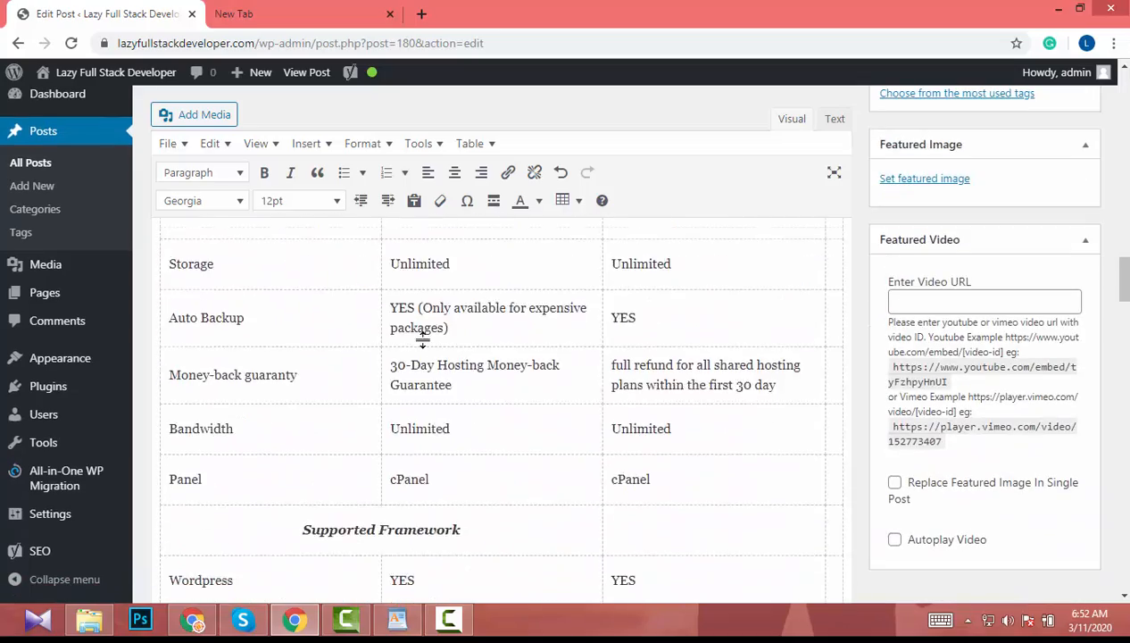
pyautogui.scroll(-20, 424, 339)
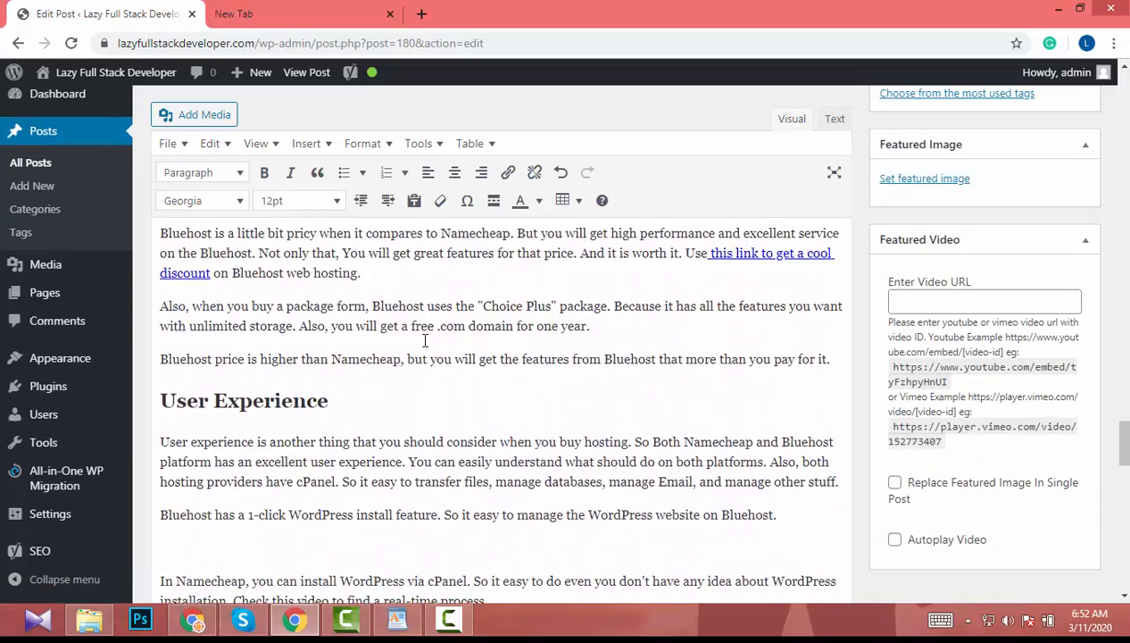
pyautogui.scroll(-15, 425, 340)
pyautogui.scroll(1, 465, 339)
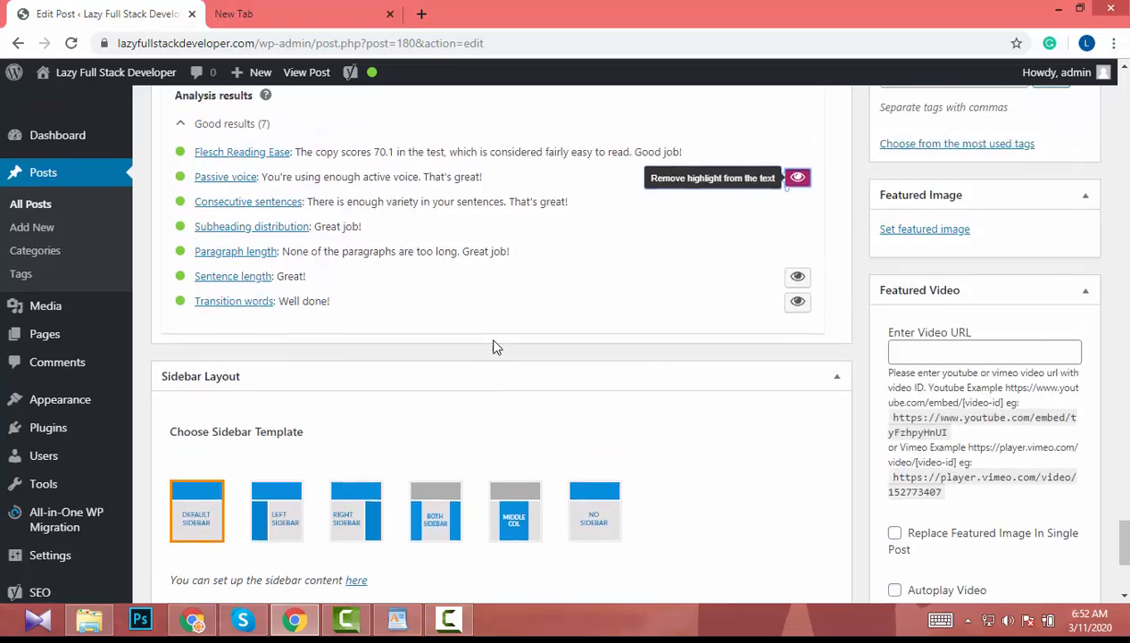
pyautogui.scroll(2, 497, 347)
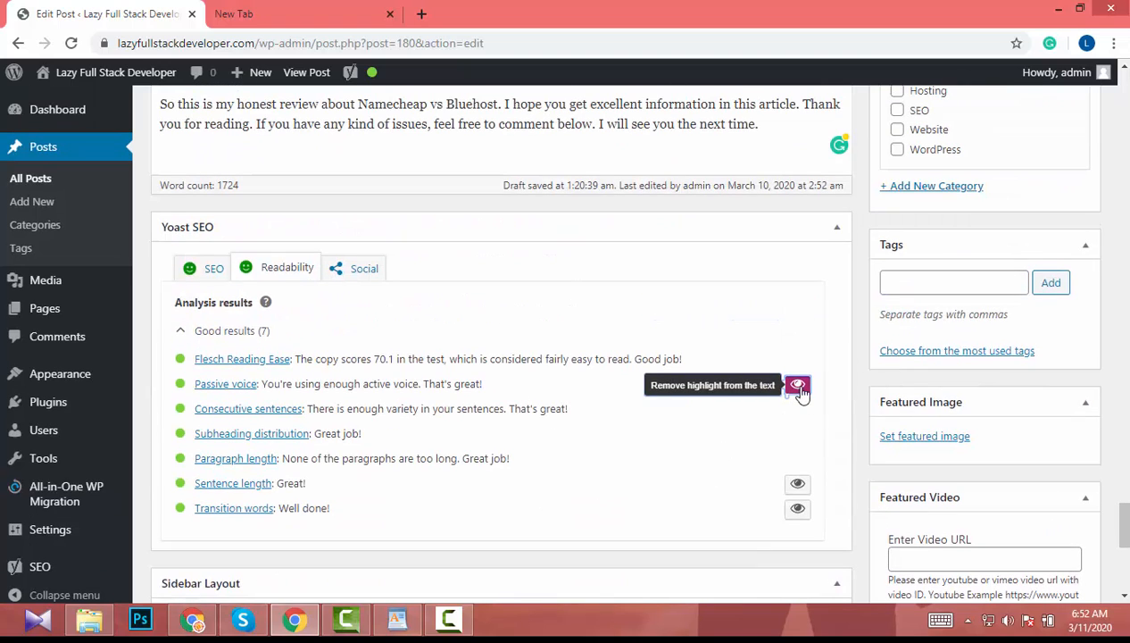
pyautogui.click(799, 390)
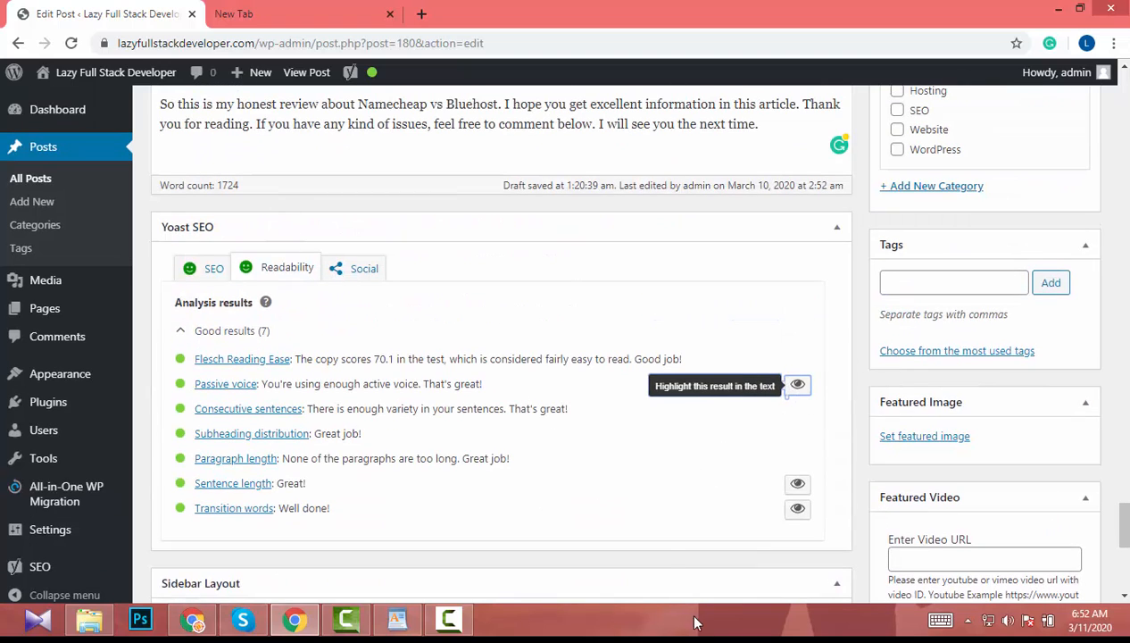
# Select the first two paragraphs under the User Experience heading, from "User experience is another thing" through "WordPress website on Bluehost.".
pyautogui.scroll(-1, 669, 550)
pyautogui.scroll(1, 668, 549)
pyautogui.scroll(7, 669, 546)
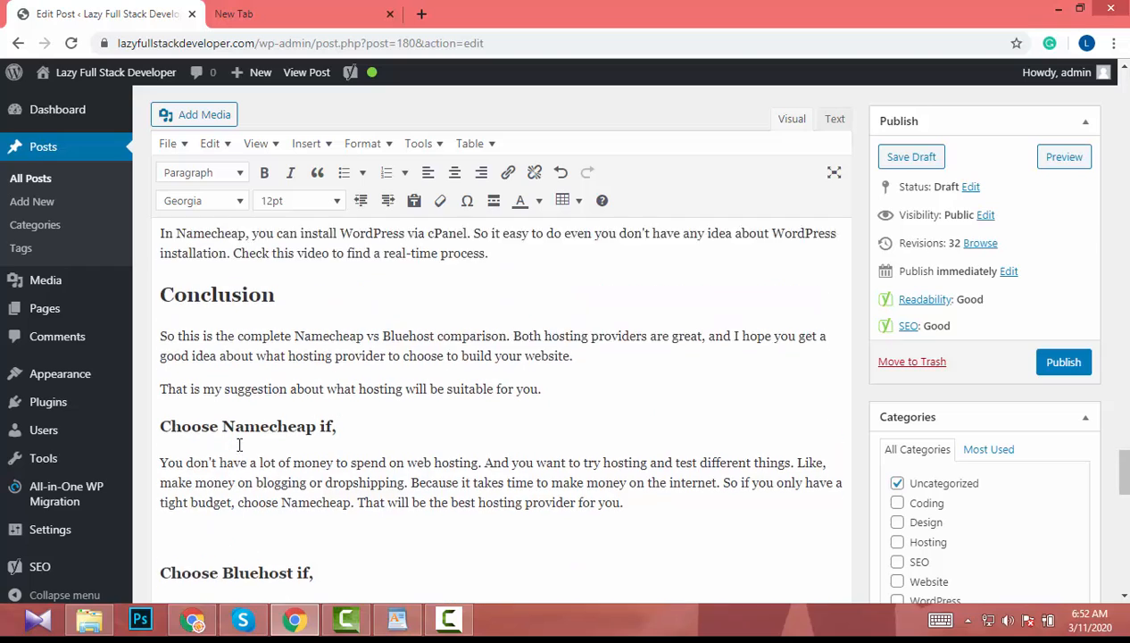
pyautogui.scroll(2, 232, 457)
pyautogui.scroll(2, 227, 474)
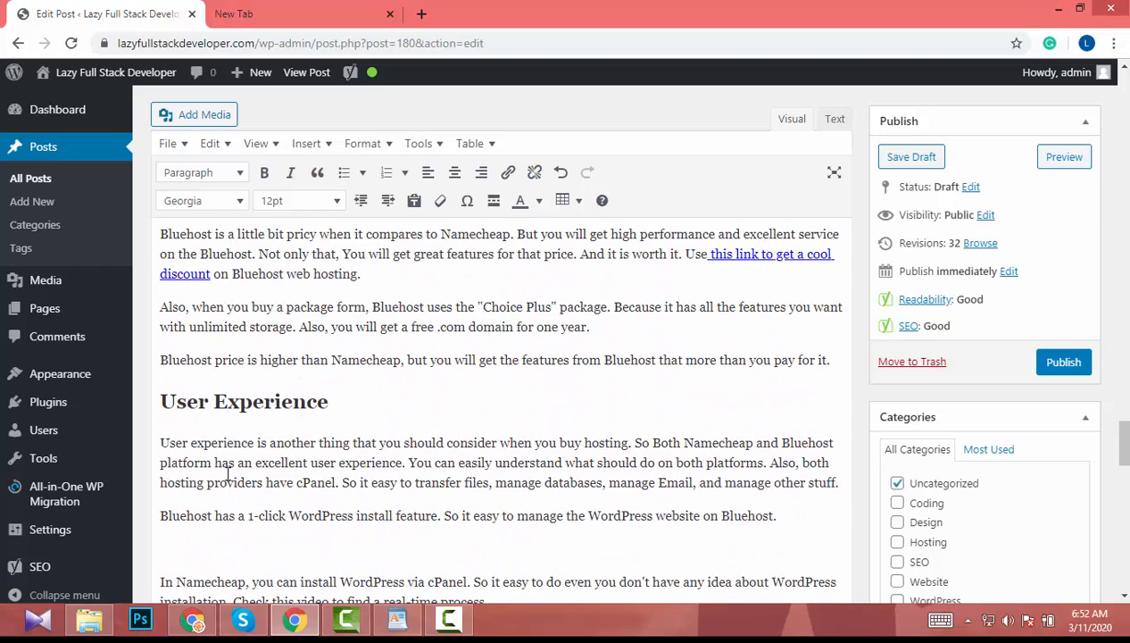
pyautogui.scroll(-1, 227, 473)
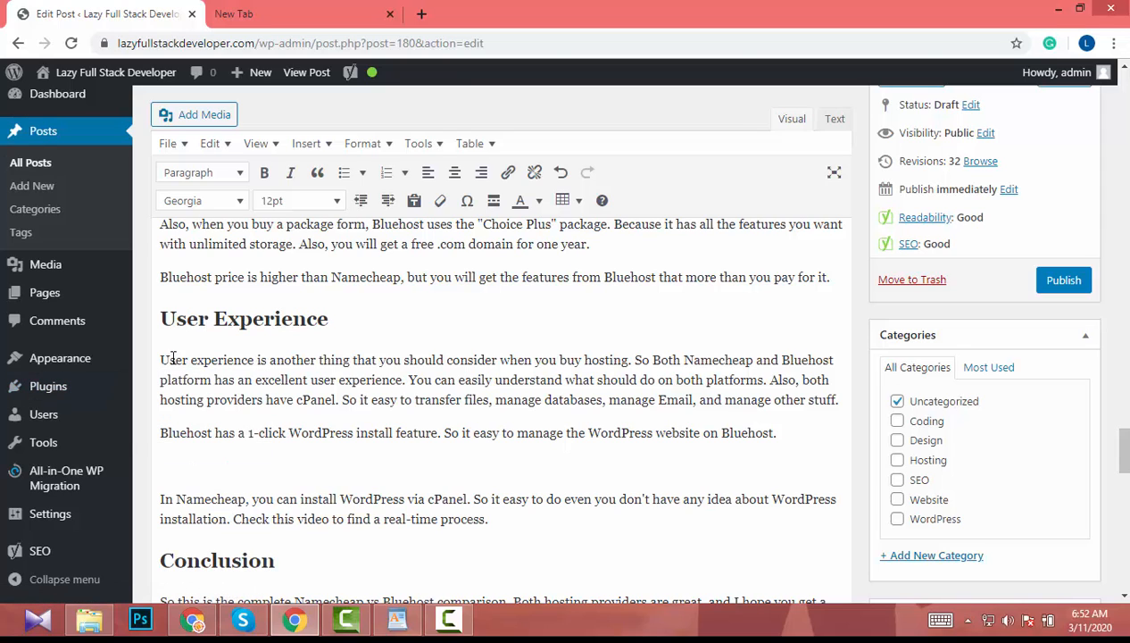
pyautogui.moveTo(161, 359); pyautogui.dragTo(796, 432)
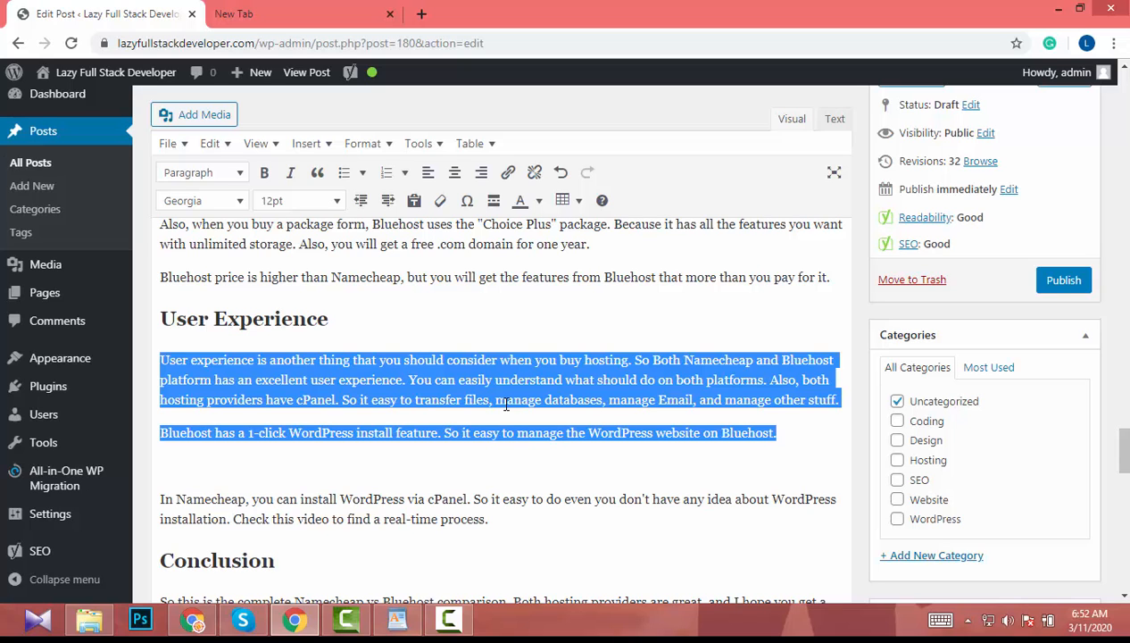
# Select the Conclusion heading and review the readability analysis results below the post.
pyautogui.scroll(-3, 506, 403)
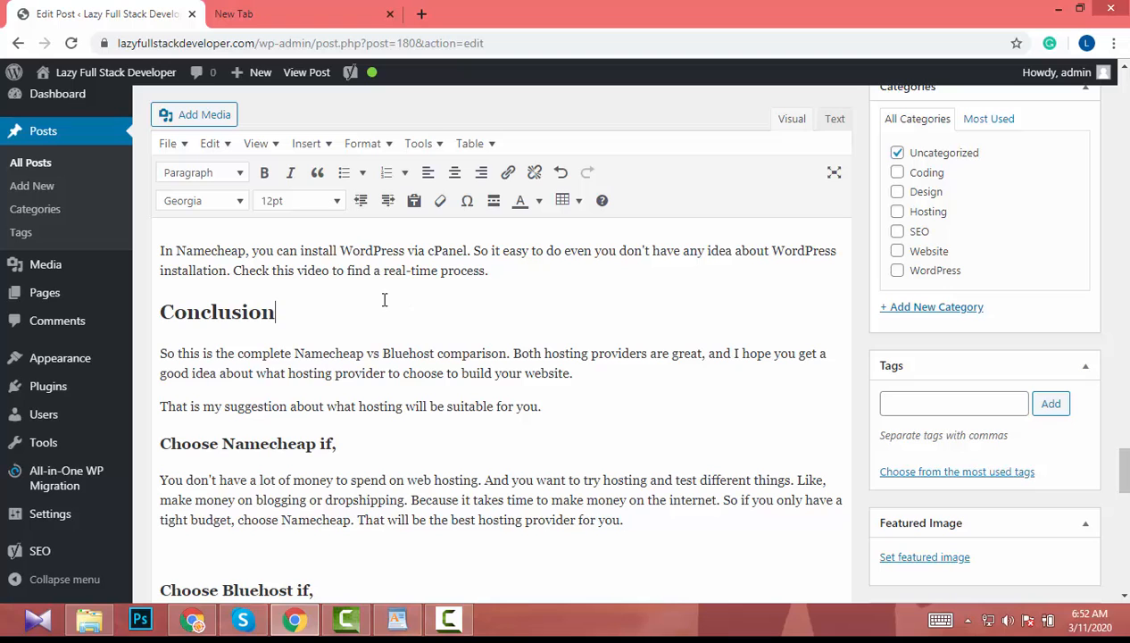
pyautogui.doubleClick(255, 295)
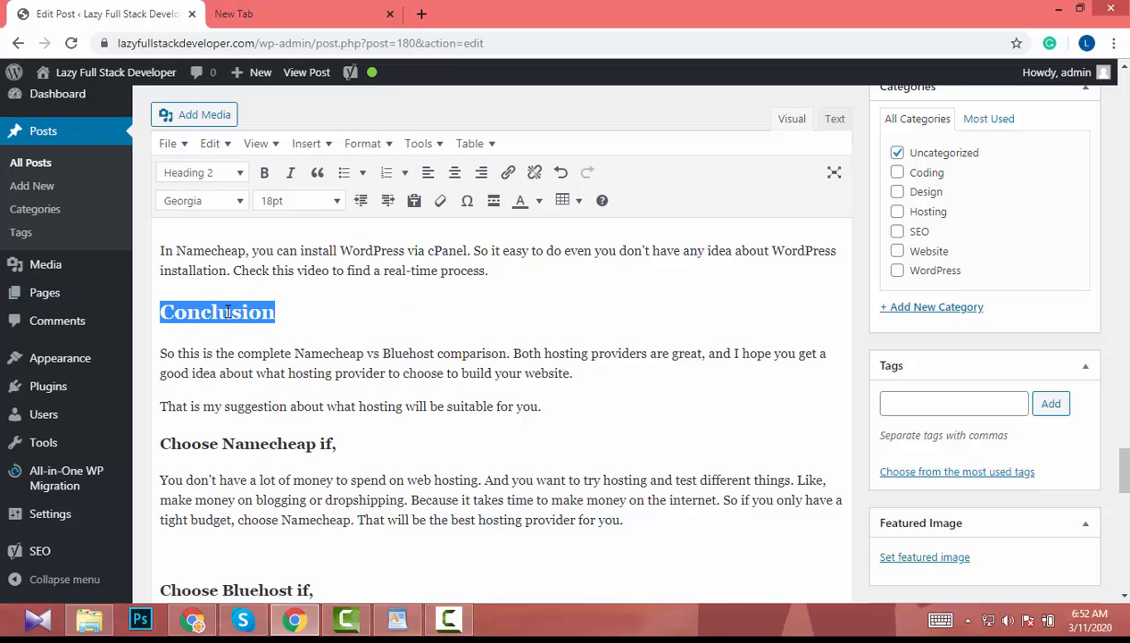
pyautogui.scroll(-10, 228, 311)
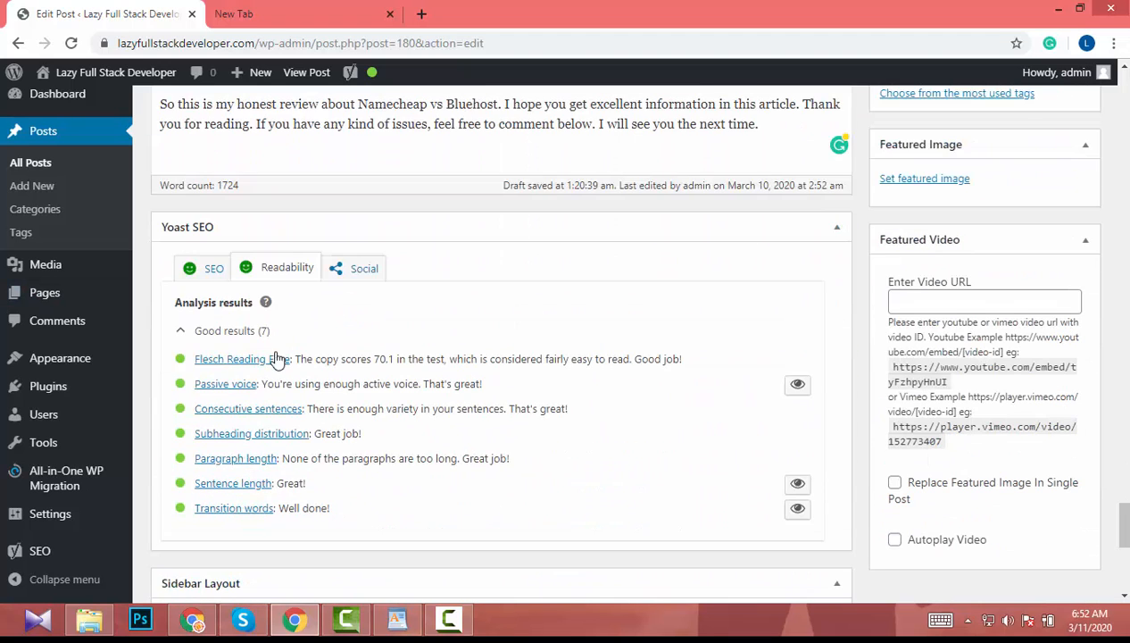
pyautogui.scroll(-3, 297, 271)
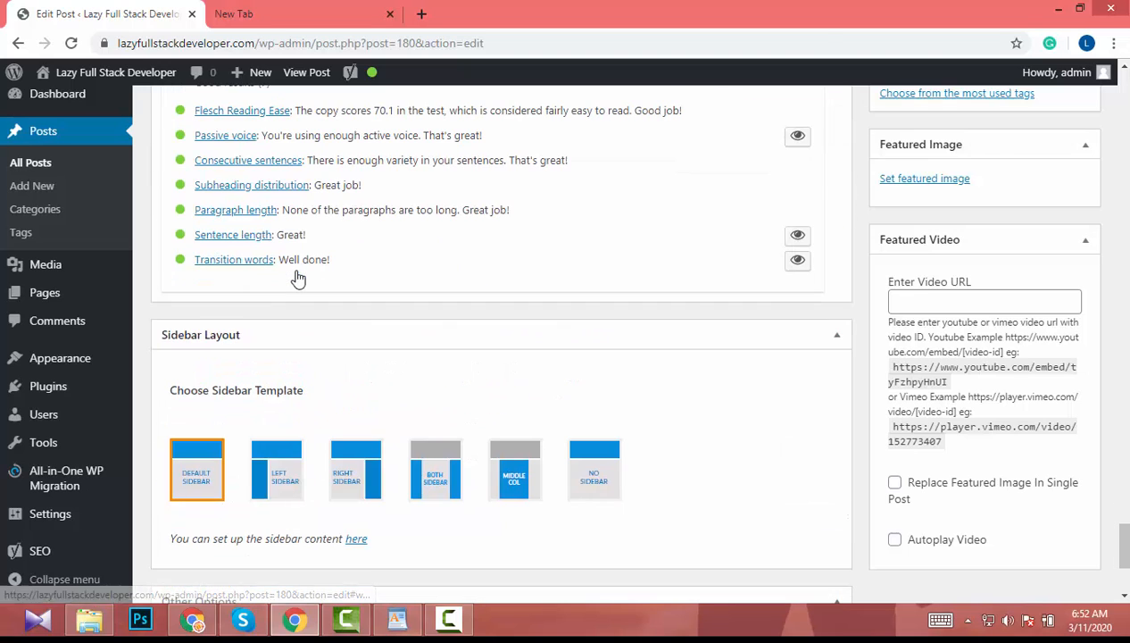
pyautogui.scroll(3, 297, 271)
# Open the Yoast social settings and expand the Facebook section to view its title and description fields.
pyautogui.click(367, 275)
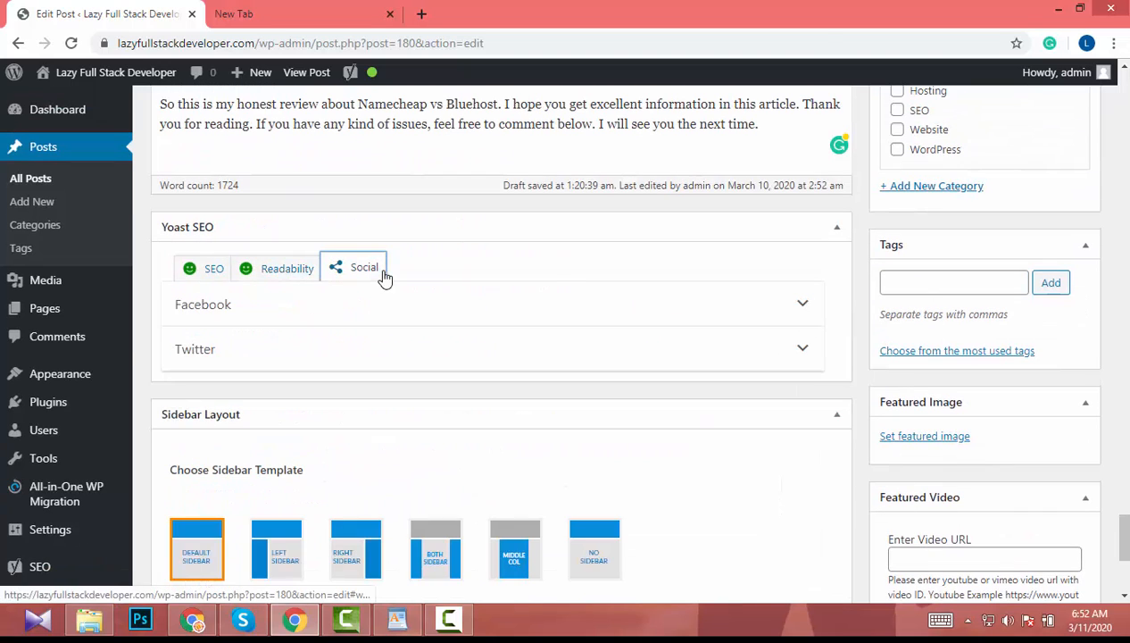
pyautogui.click(360, 307)
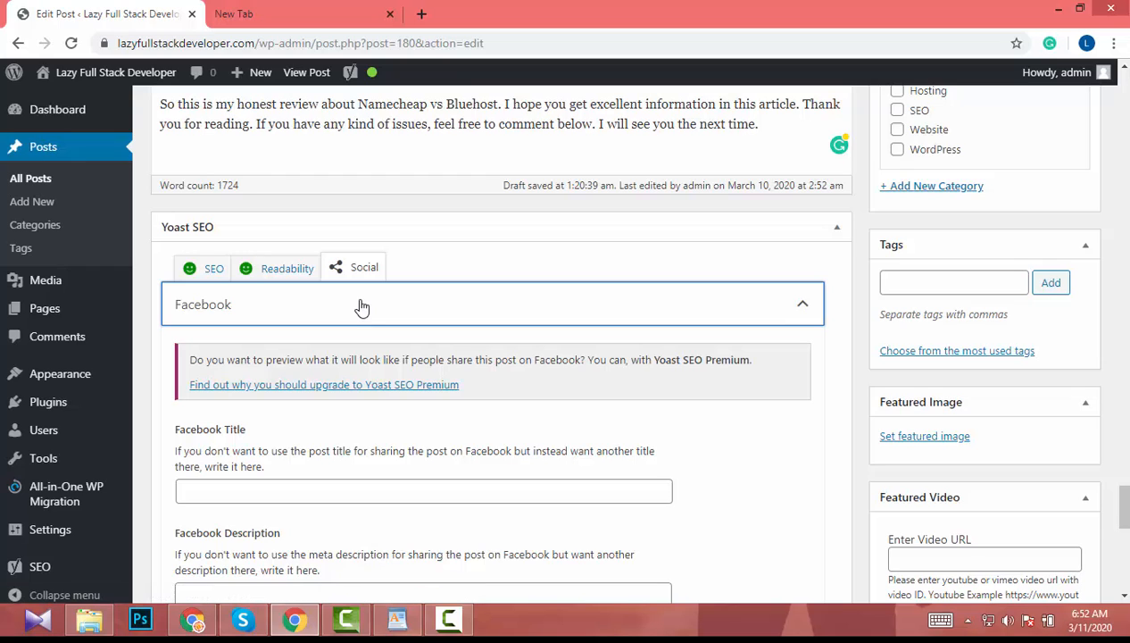
pyautogui.scroll(1, 361, 307)
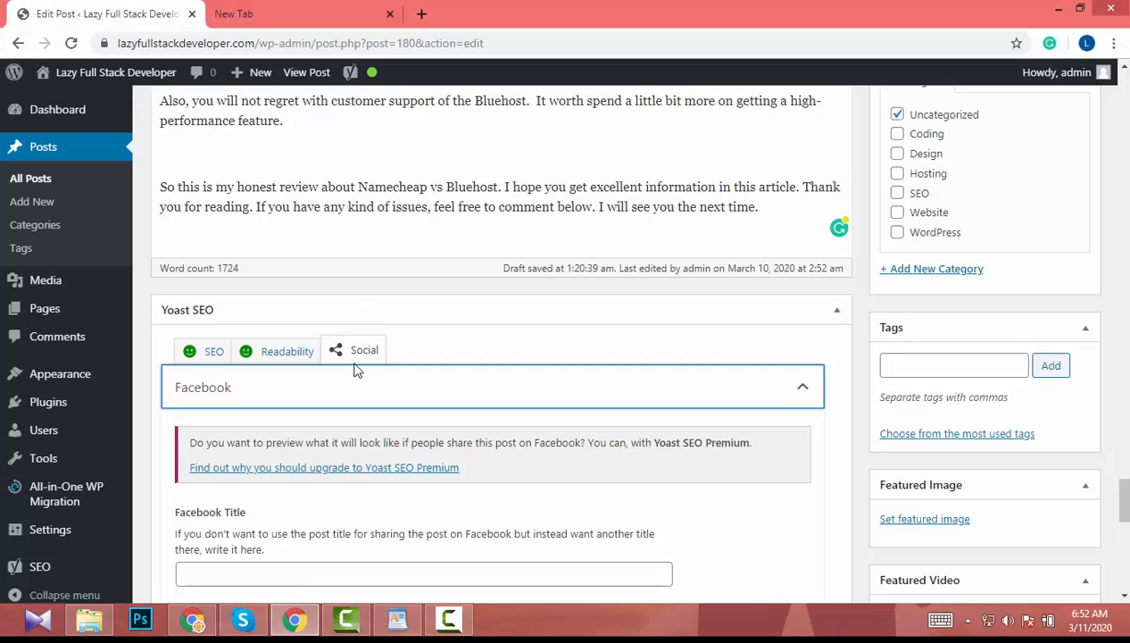
# Return to the Yoast SEO analysis for the focus keyphrase and review the listed problems.
pyautogui.click(201, 353)
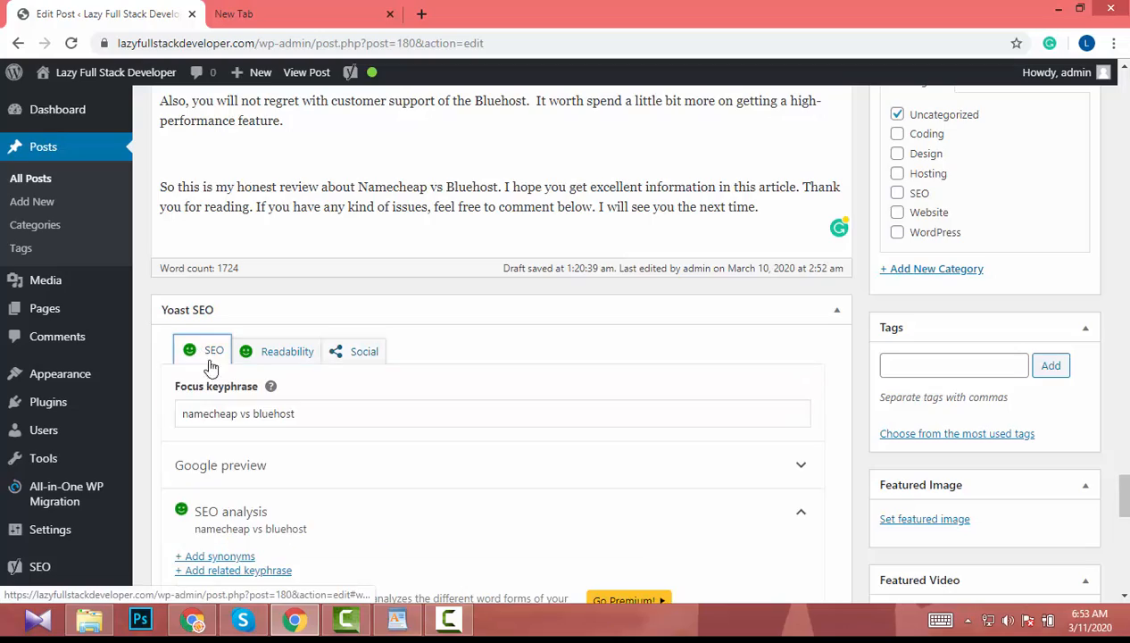
pyautogui.scroll(-6, 530, 454)
pyautogui.scroll(3, 526, 452)
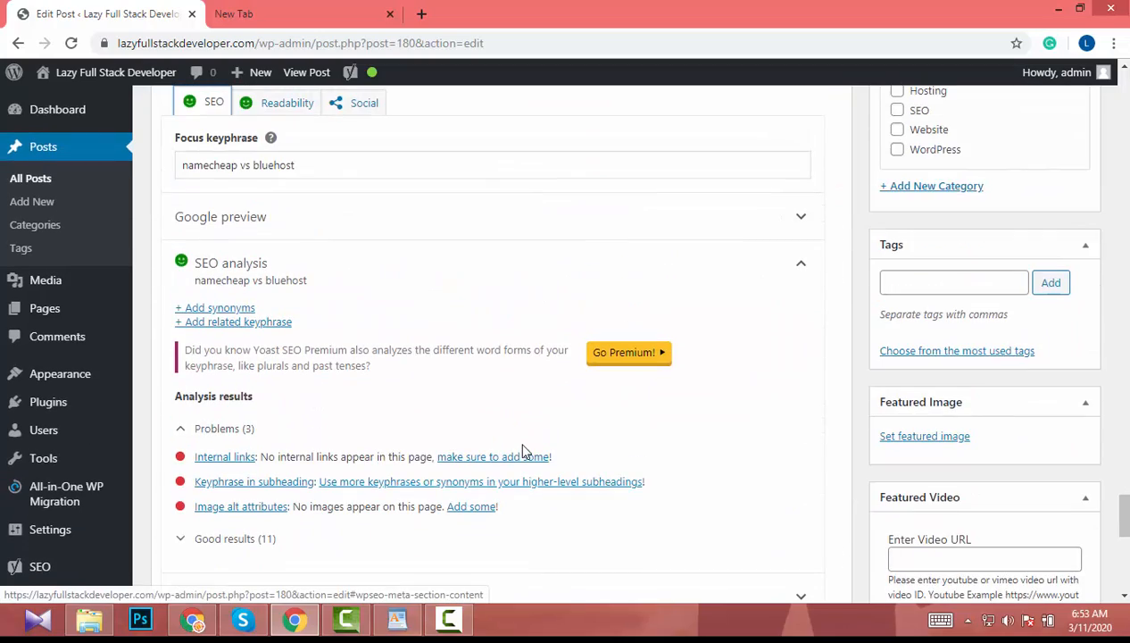
# Check the post's overall readability and SEO ratings and save the post as a draft.
pyautogui.scroll(5, 527, 452)
pyautogui.scroll(10, 524, 451)
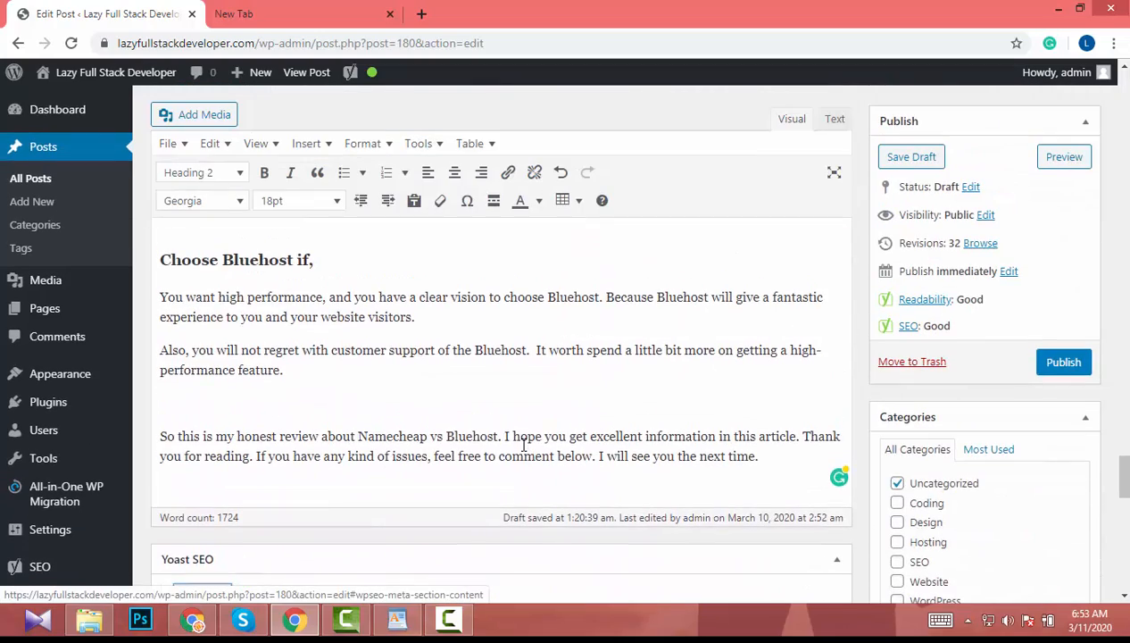
pyautogui.scroll(10, 529, 515)
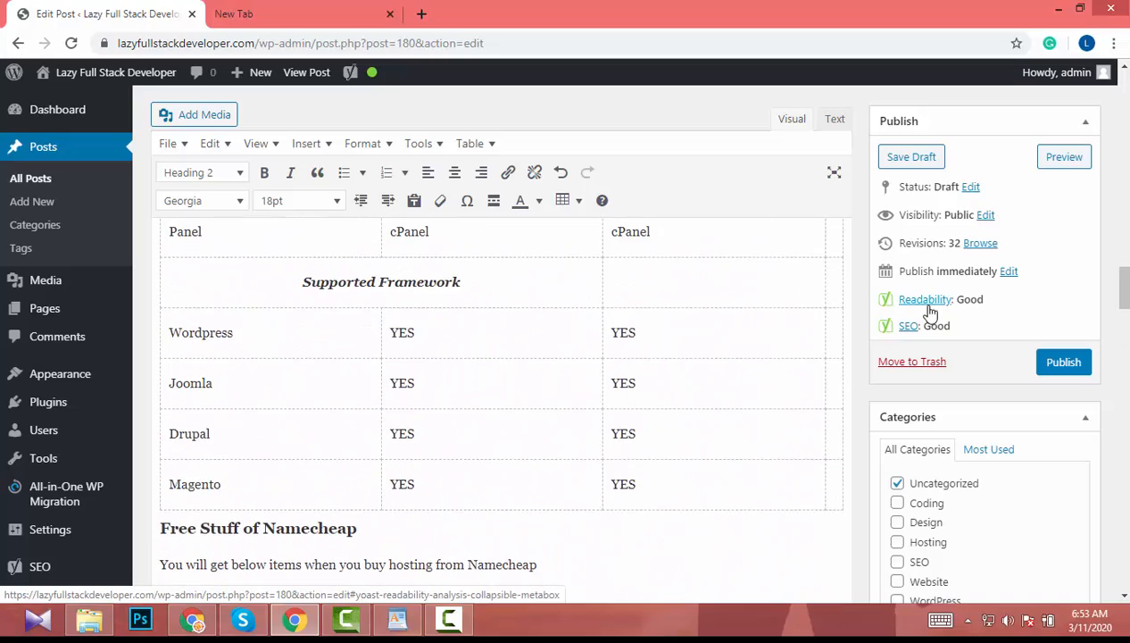
pyautogui.scroll(10, 742, 482)
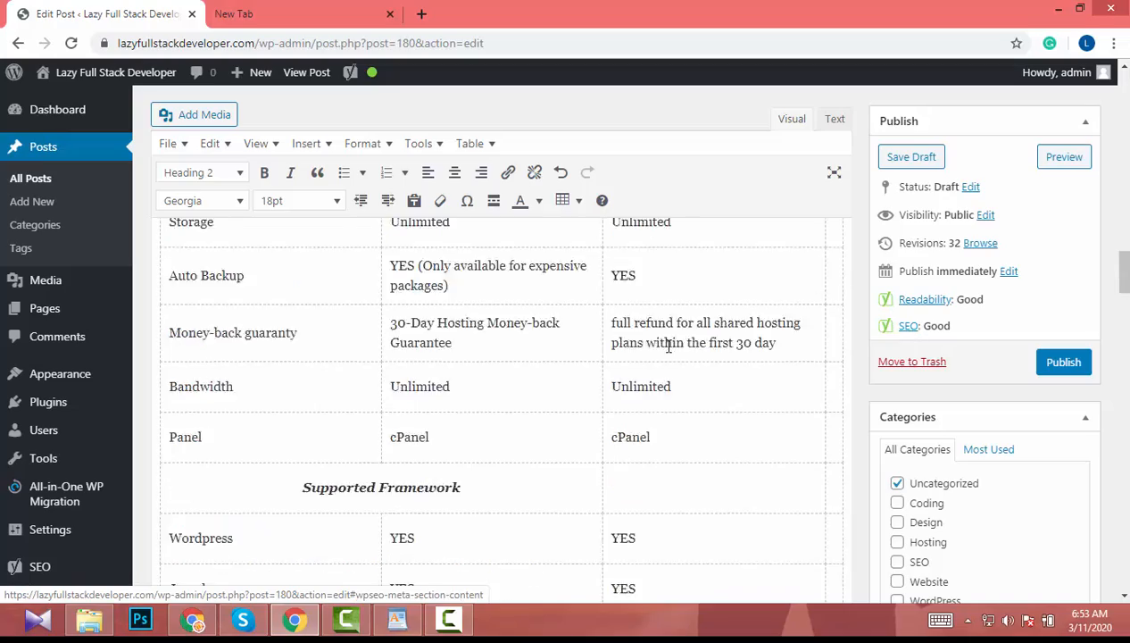
pyautogui.scroll(12, 669, 347)
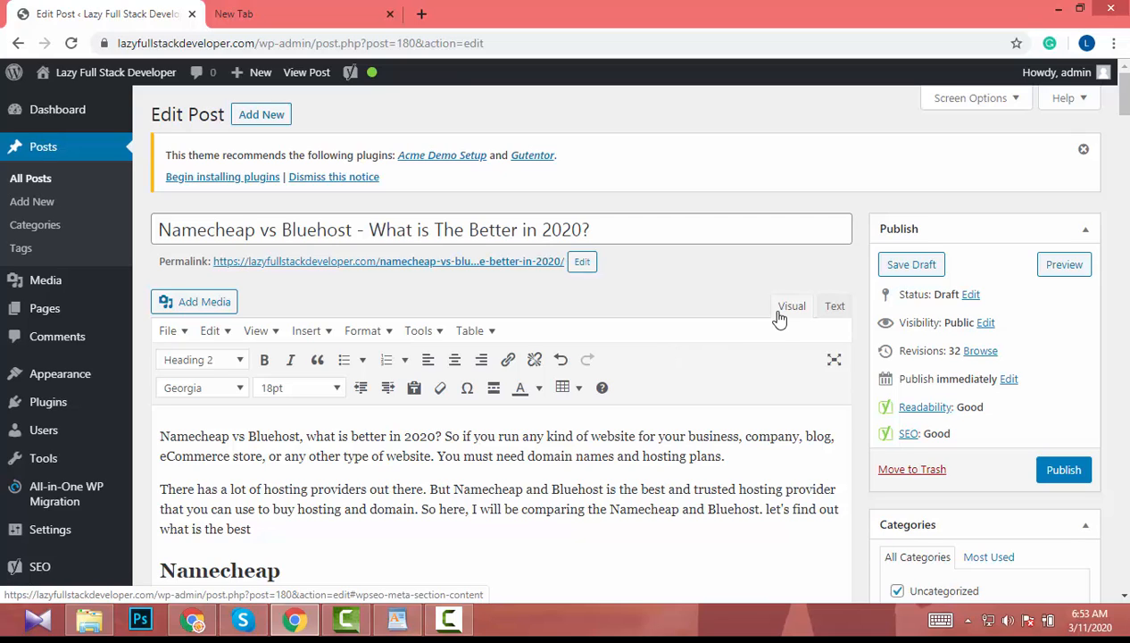
pyautogui.scroll(-2, 779, 319)
pyautogui.scroll(2, 780, 318)
pyautogui.click(924, 260)
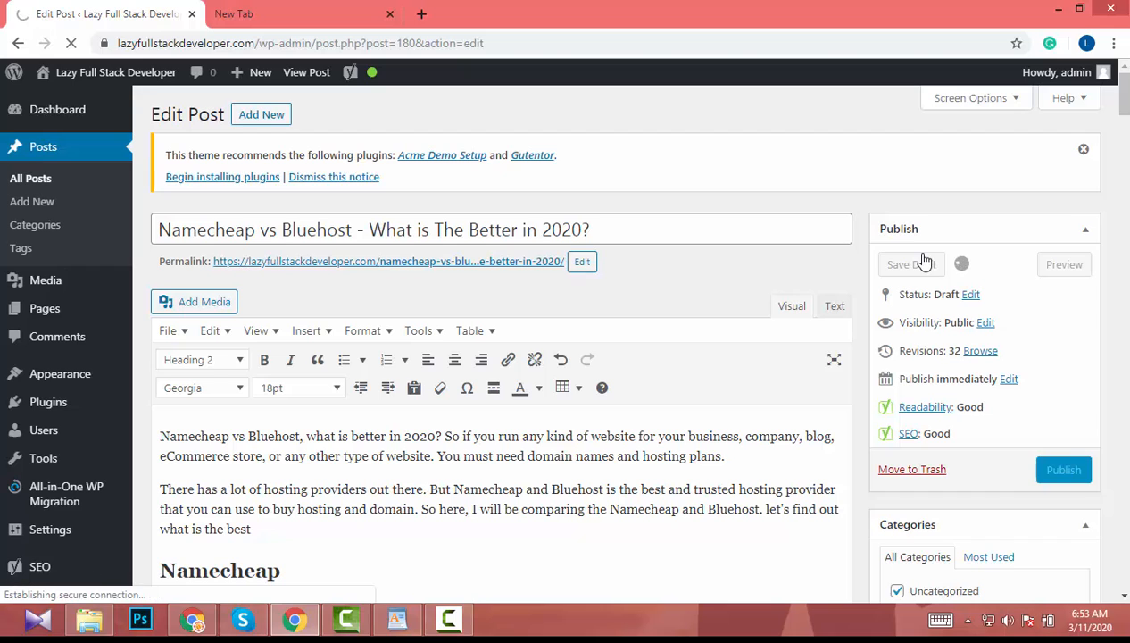